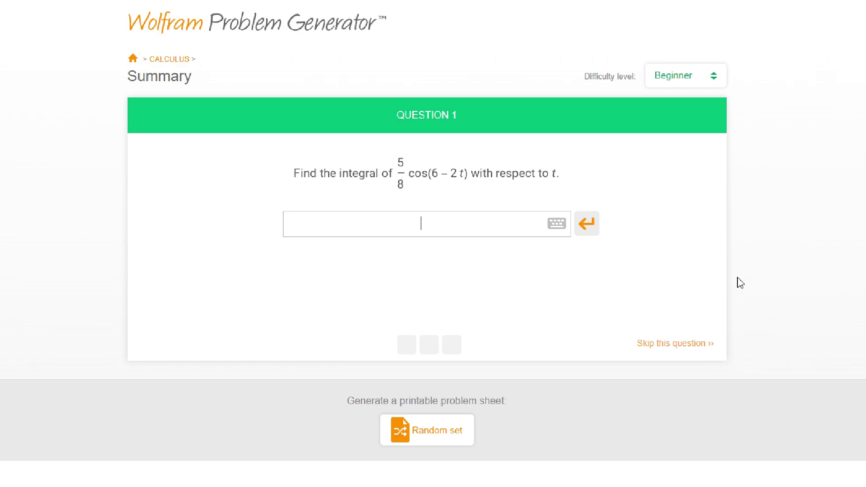
text(jkndfvd)
key(BackSpace)
key(BackSpace)
key(BackSpace)
key(BackSpace)
key(BackSpace)
key(BackSpace)
key(BackSpace)
- Try to submit -5/16 * sin(6-2t)+C as the integral of 5/8 cos(6 − 2t)
text(5/8)
text( *)
key(BackSpace)
text(16)
key(Left)
key(Left)
key(Left)
key(Left)
text(-)
key(End)
text(sin(6-2t))
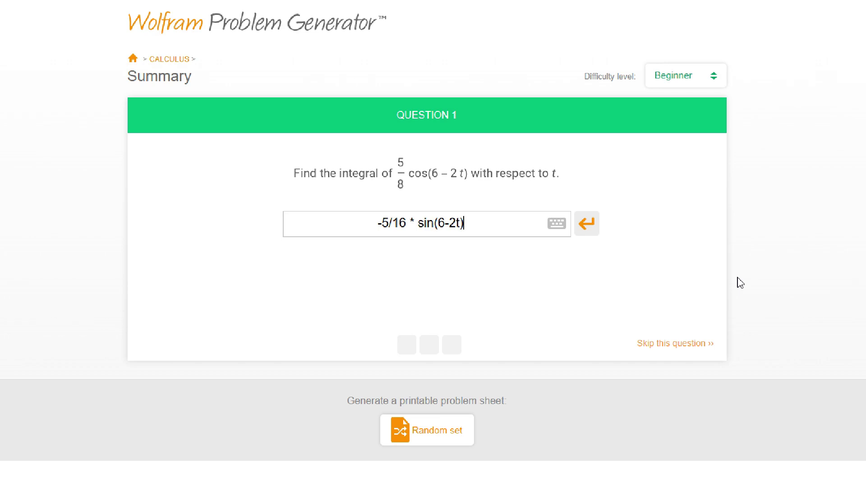
text(+C)
key(Return)
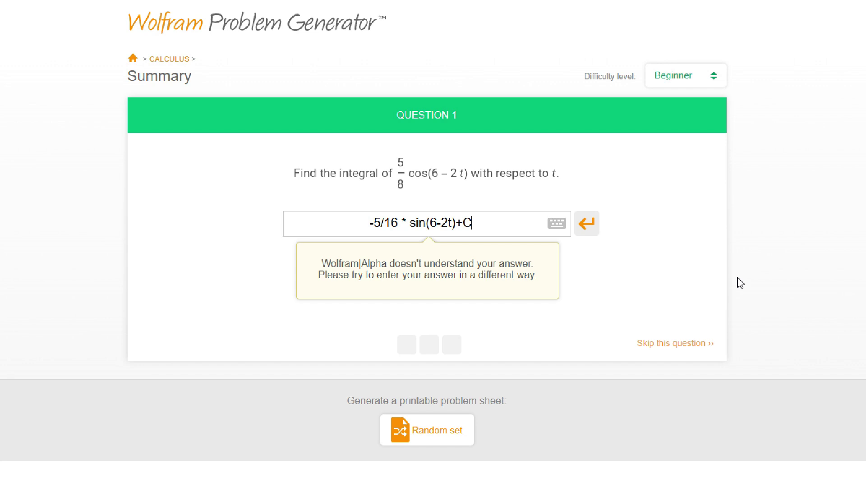
- Put the 5/16 coefficient in parentheses, remove the spaces, and try submitting -(5/16)*sin(6-2t)+C
key(Left)
key(Left)
key(BackSpace)
key(Left)
key(BackSpace)
text())
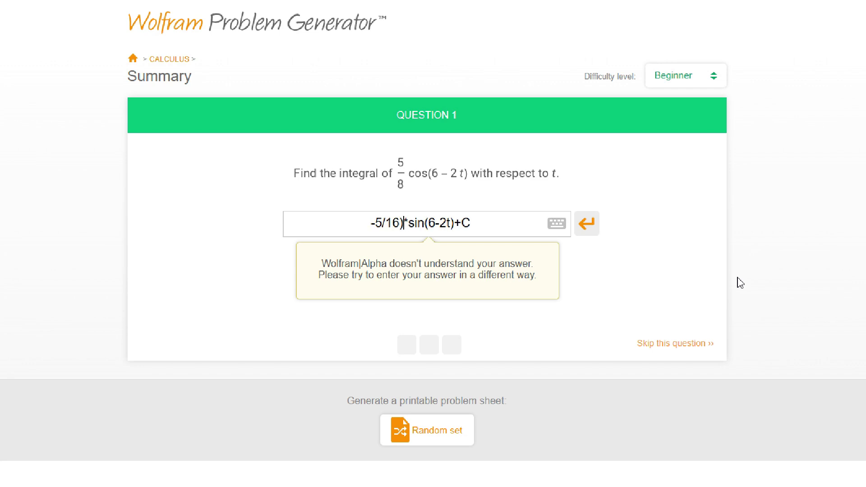
key(Left)
key(Left)
key(Left)
key(Left)
text(()
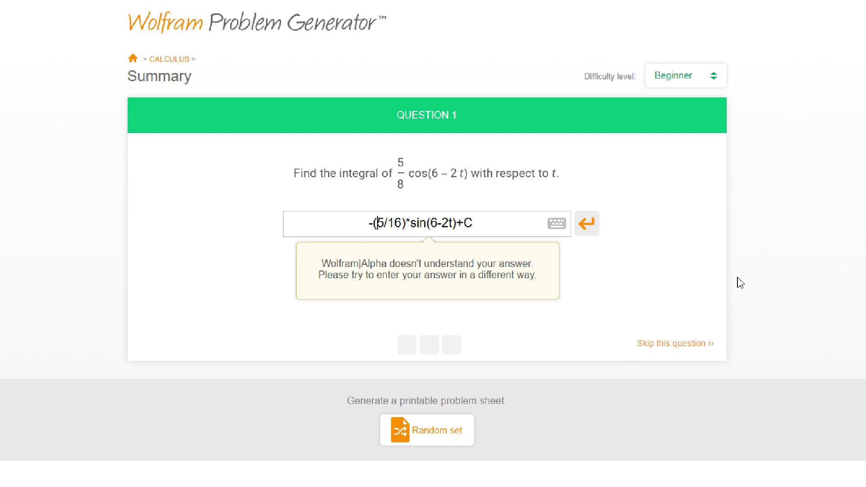
key(Return)
- Remove the constant of integration and the multiplication sign, and try submitting -(5/16)sin(6-2t)
click(500, 228)
key(BackSpace)
key(BackSpace)
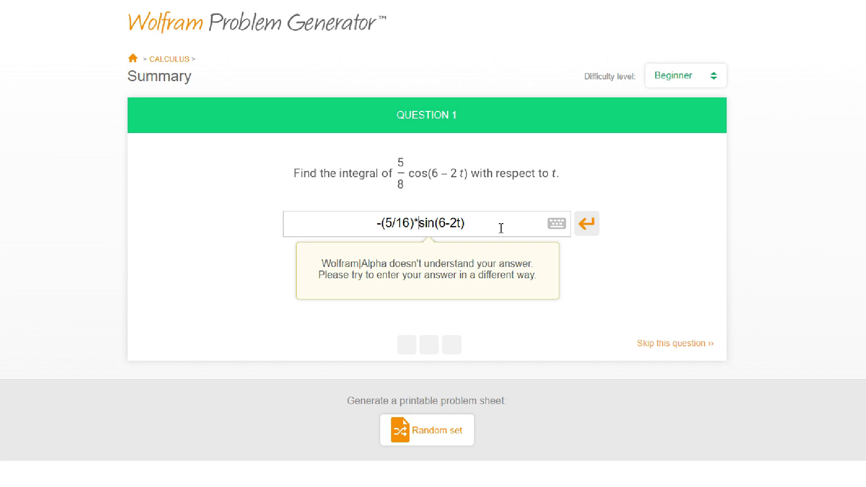
key(BackSpace)
key(Return)
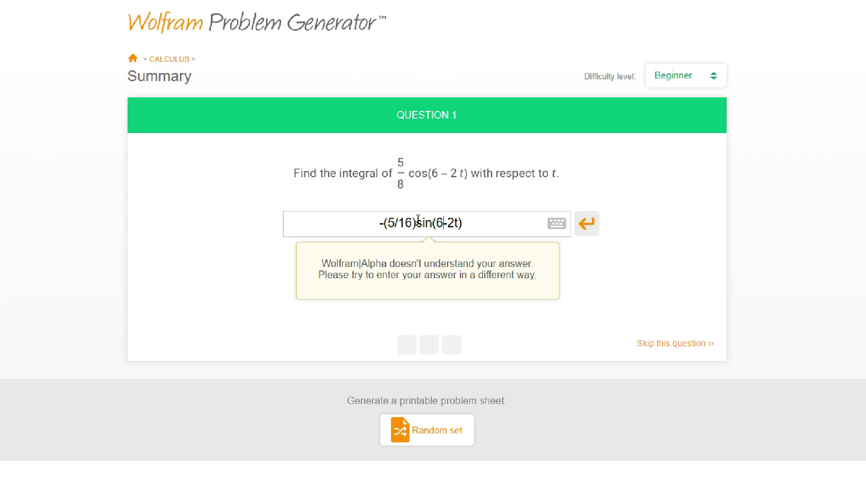
- Space out the sine's argument and try submitting -(5/16)sin(6 - 2 t)
click(447, 221)
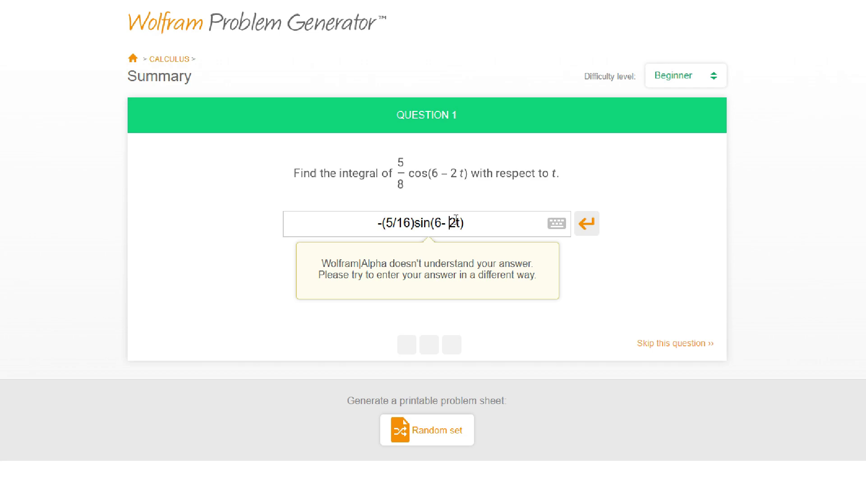
click(441, 221)
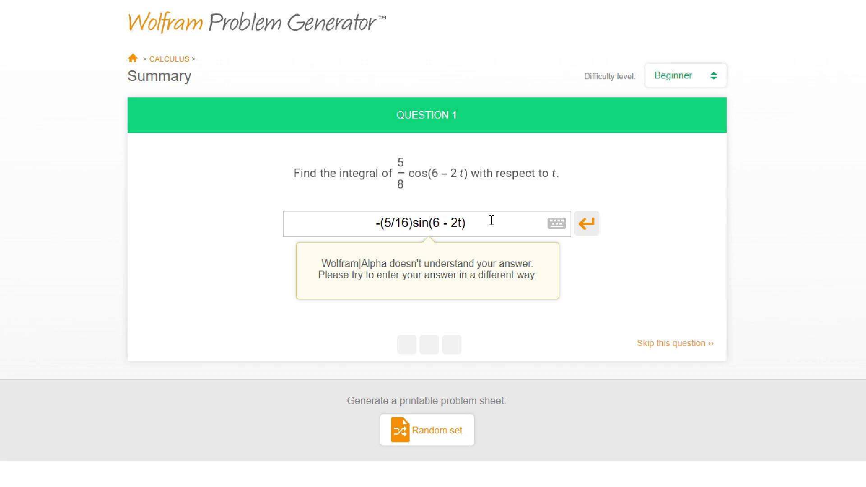
click(457, 222)
key(Return)
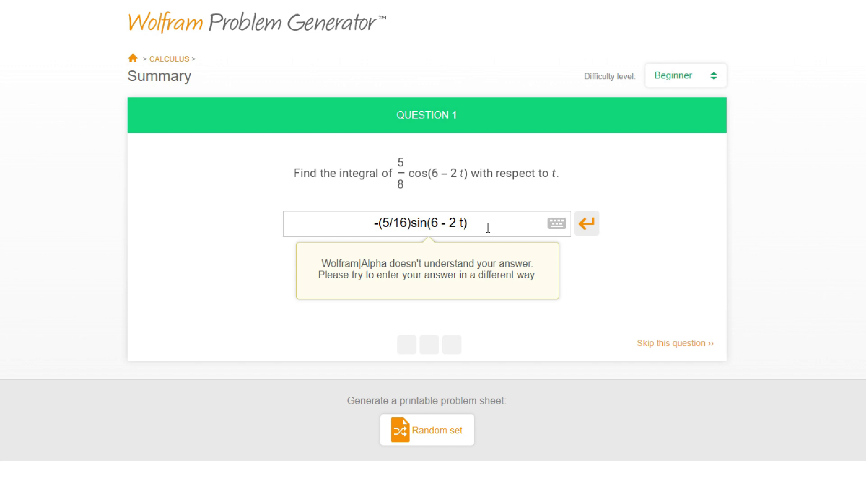
- Add explicit multiplication signs before t and before the sine, and try submitting -(5/16)*sin(6 - 2*t)
key(BackSpace)
text(*)
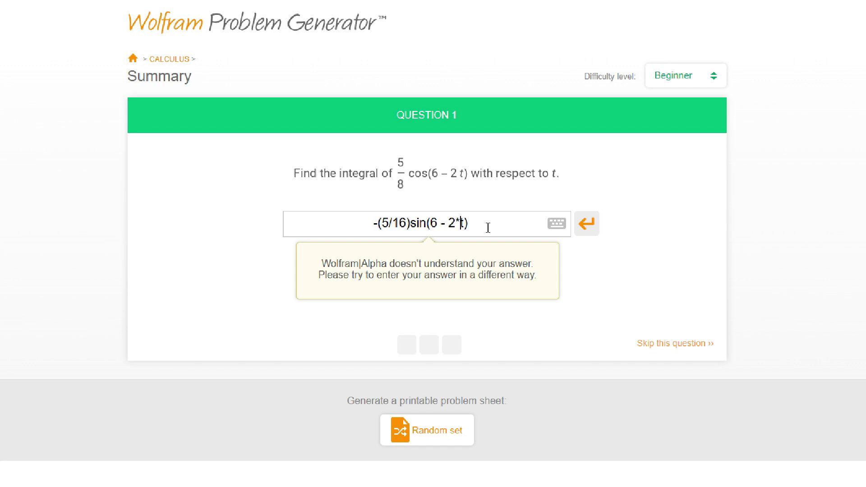
key(Return)
key(Left)
key(Left)
key(Left)
key(Left)
text(*)
key(Return)
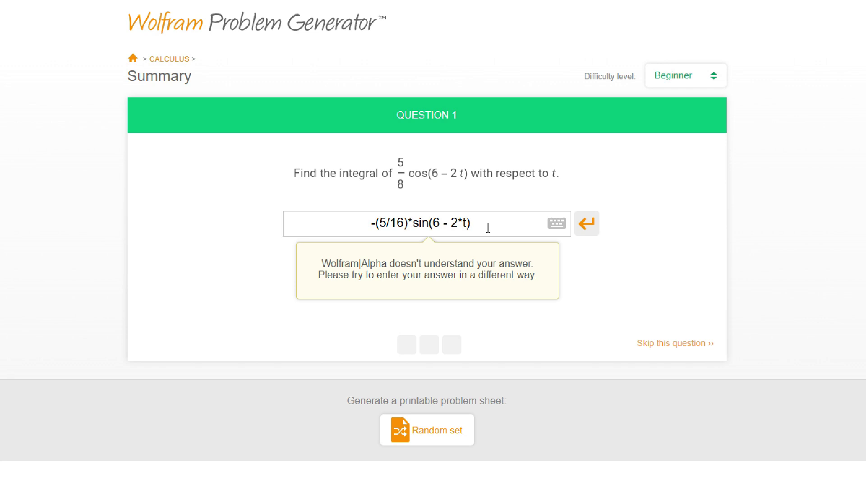
- Replace the whole answer with -5*sin(6 - 2*t)/16+C and try submitting it
key(ctrl+a)
text(-5*sin(6 - 2*t)/16)
text(+C)
key(Return)
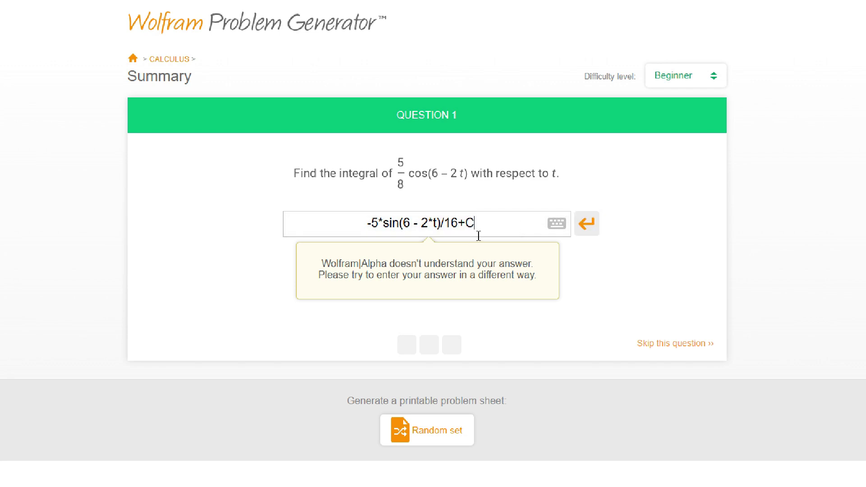
- Replace the answer with -5/16 * sin(6- 2t) and try submitting it both without and with +C
key(ctrl+a)
text(-5/16 * sin(6- 2t))
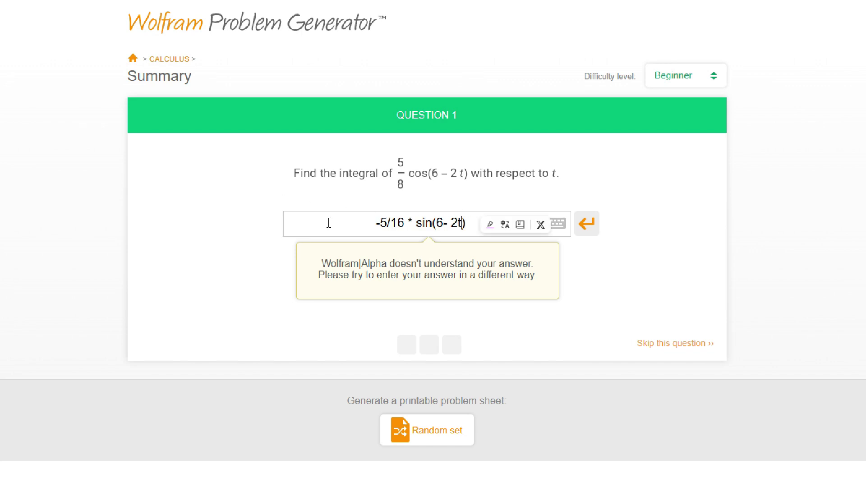
key(Return)
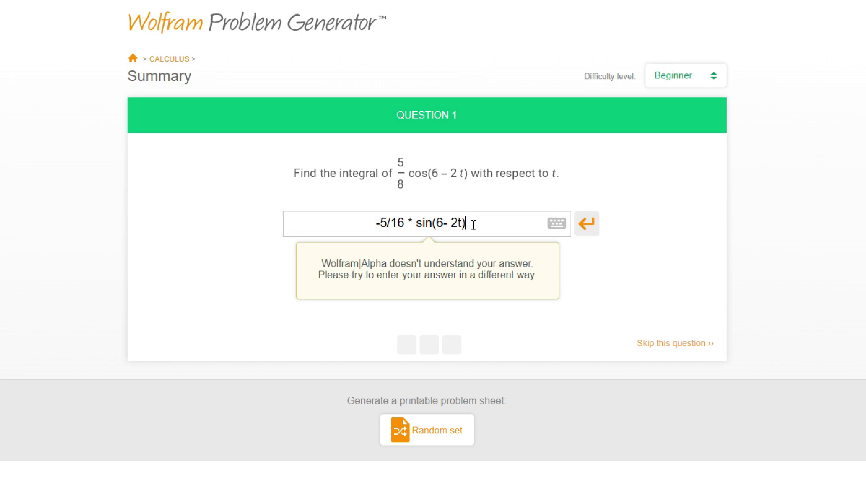
text(+C)
key(Return)
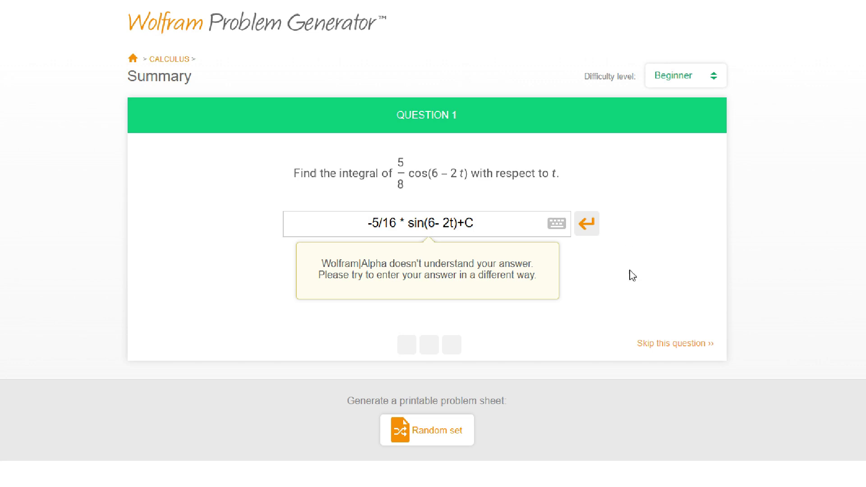
- Skip the question and enter 2/3[t^2sin(t)-2tcos(t)] for the integral of 2/3 t² cos(t)
triple_click(670, 348)
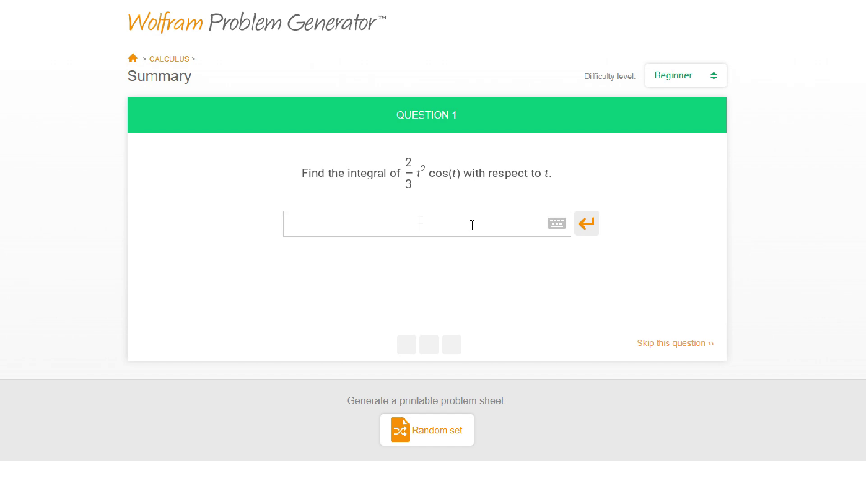
text(2/3)
text([t^2)
text(sin)
text((t)-)
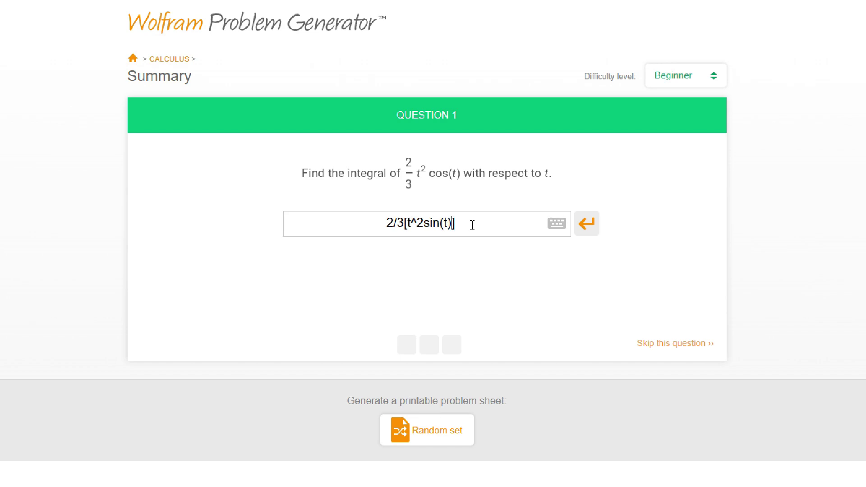
text(2t)
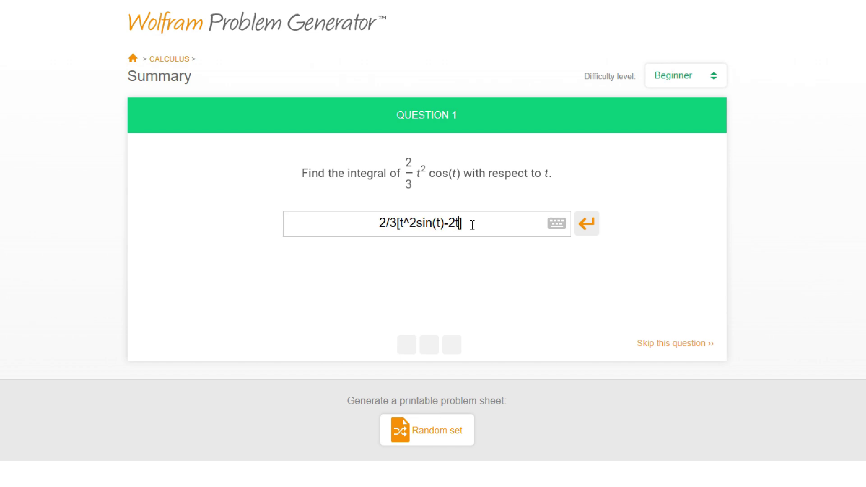
text(cos(t))
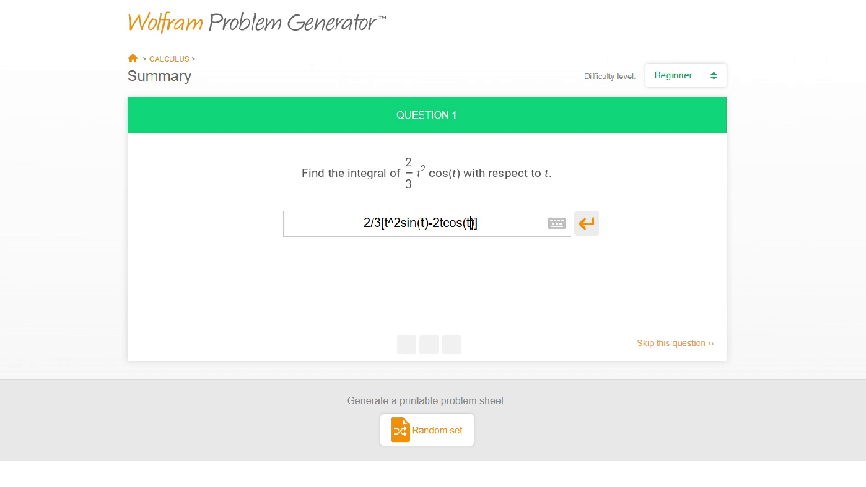
- Correct and complete the answer to read 2/3*[t^2sin(t)+2tcos(t)-2sin(t)]+C, and submit it
key(Left)
key(BackSpace)
text(+)
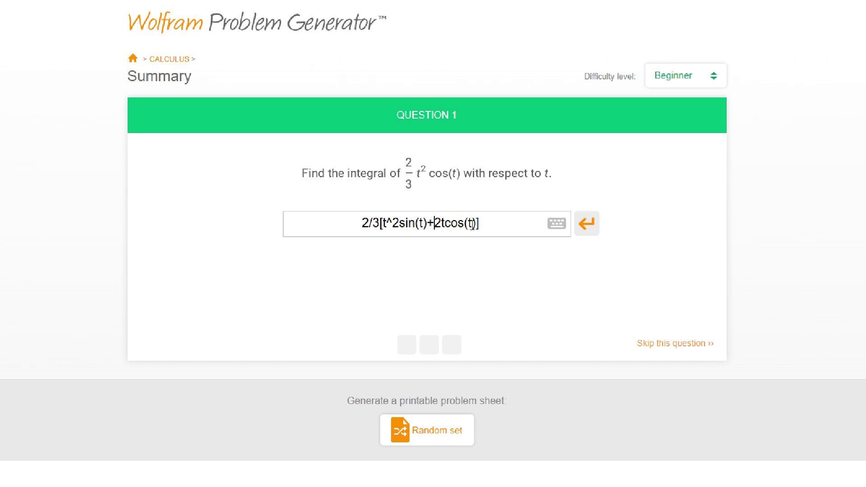
key(Right)
text(-2)
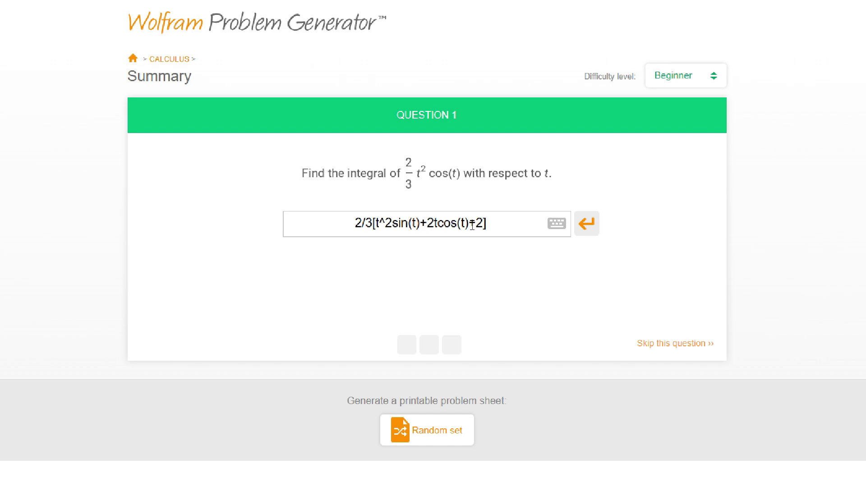
key(End)
key(BackSpace)
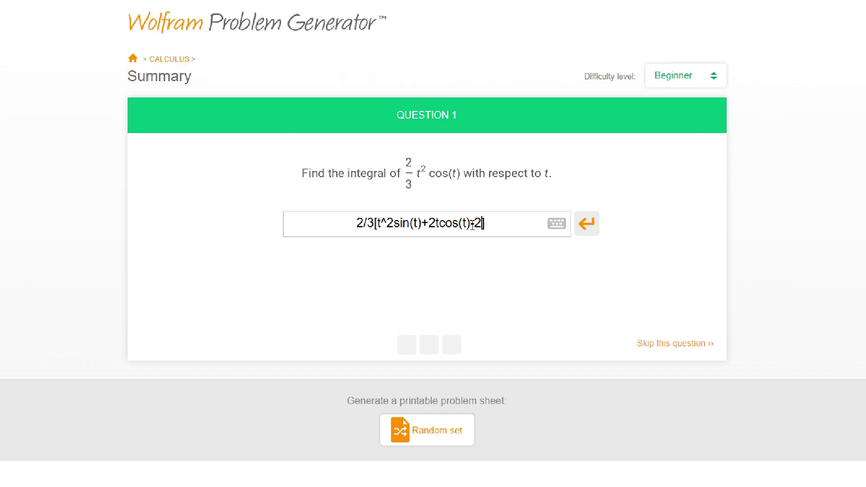
text(sin(t))
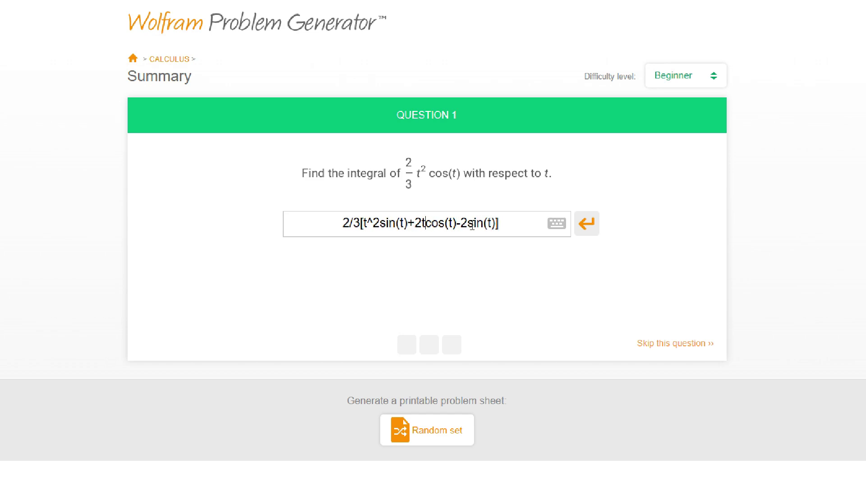
text(*)
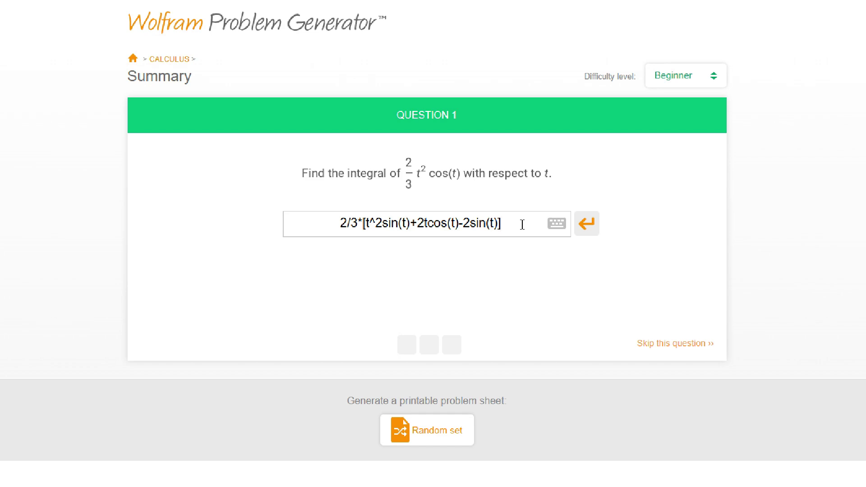
text(+C)
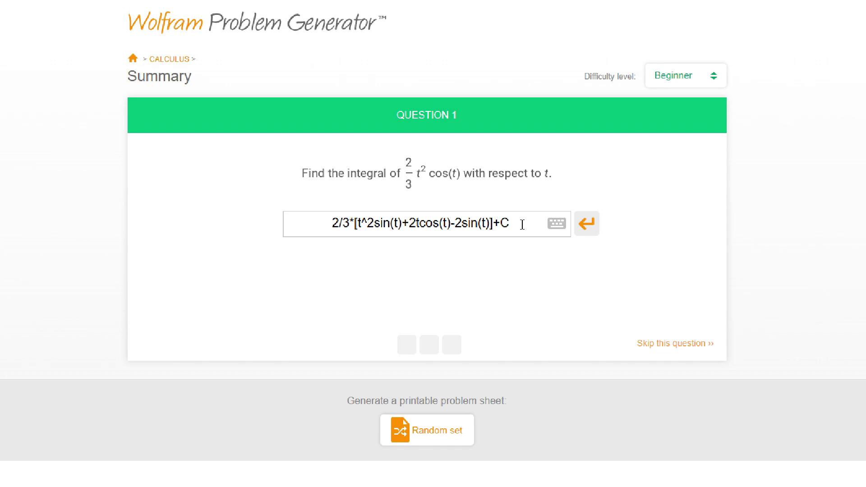
key(Return)
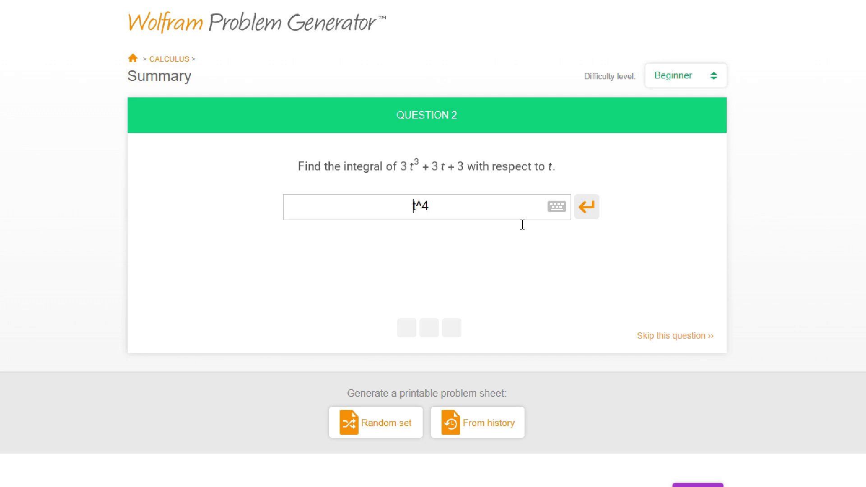
- Submit 3t^4/4 + 3t^2/2 + 3t+C as the integral of 3t³ + 3t + 3
text(3t^4/4 + 3t^2)
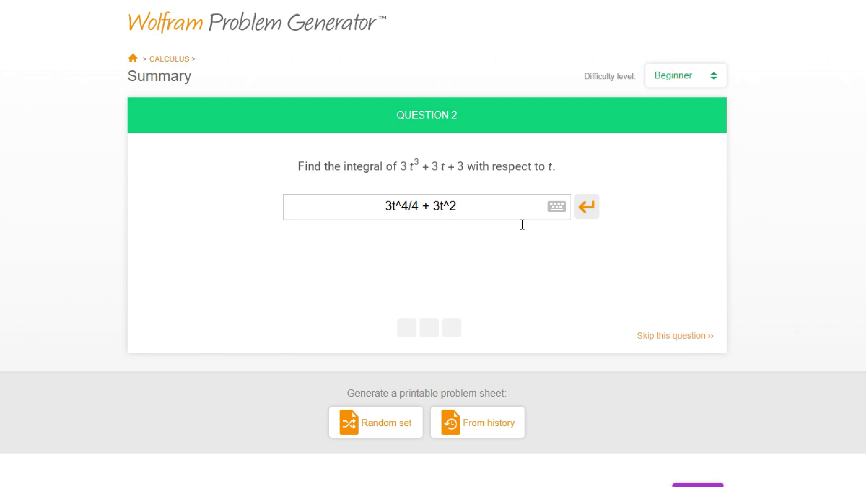
text(/2)
text( + 3t)
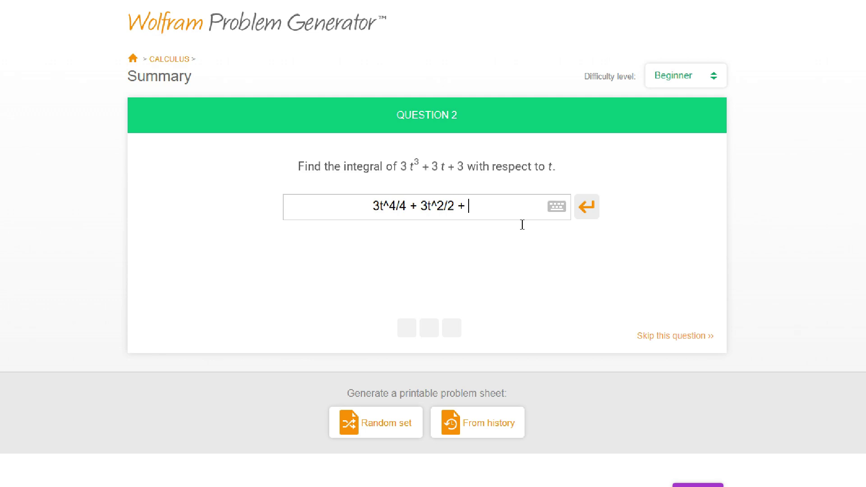
text(+C)
key(Return)
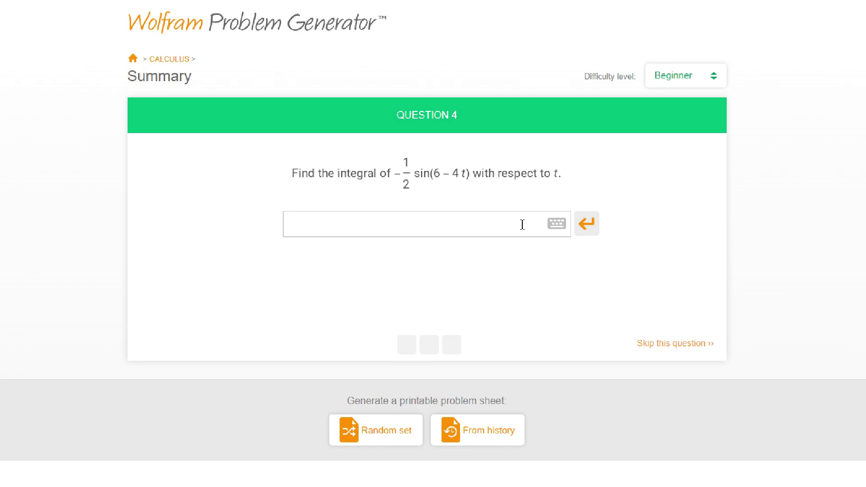
- Submit 1/8 * cos(6-4t)+C as the integral of -1/2 sin(6 − 4t)
text(-1/2 *)
key(BackSpace)
text(cos(6-4t)
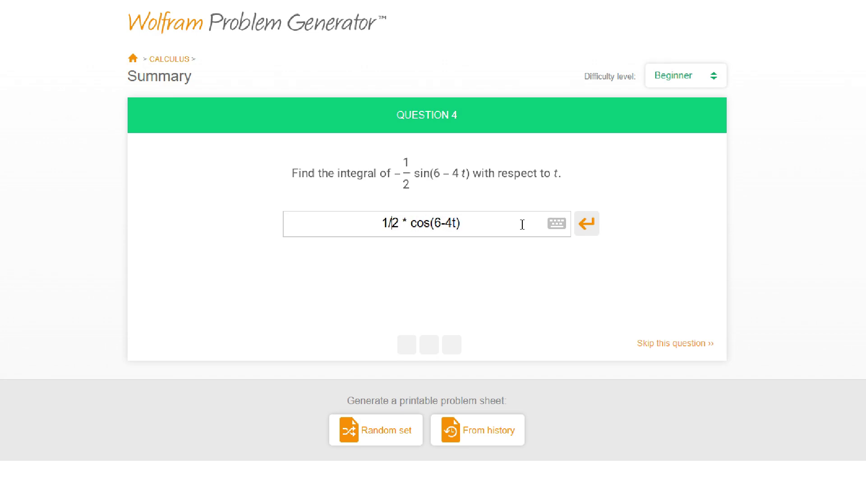
key(BackSpace)
text(8)
text(+C)
key(Return)
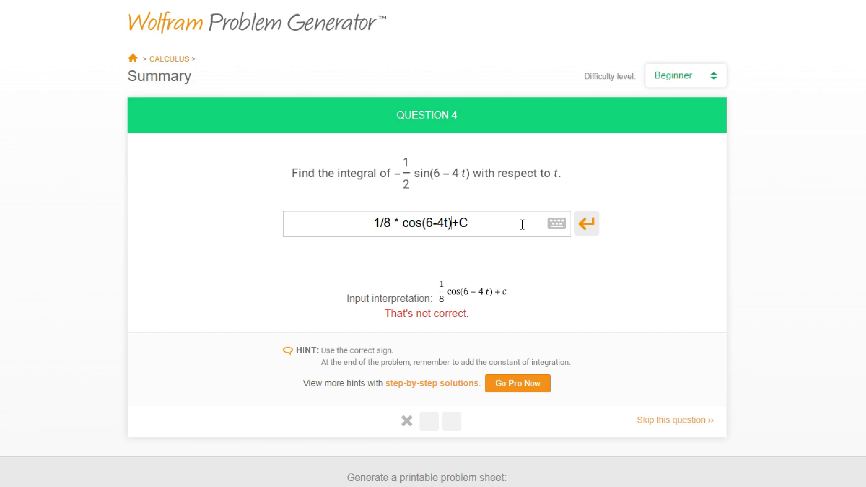
- Make the 1/8 coefficient negative and resubmit the answer as -1/8 * cos(6-4t)+C
key(Left)
key(Left)
key(Left)
key(Left)
key(Left)
key(Left)
key(Left)
key(Left)
key(Left)
key(Left)
key(Left)
key(Left)
key(Left)
text(-)
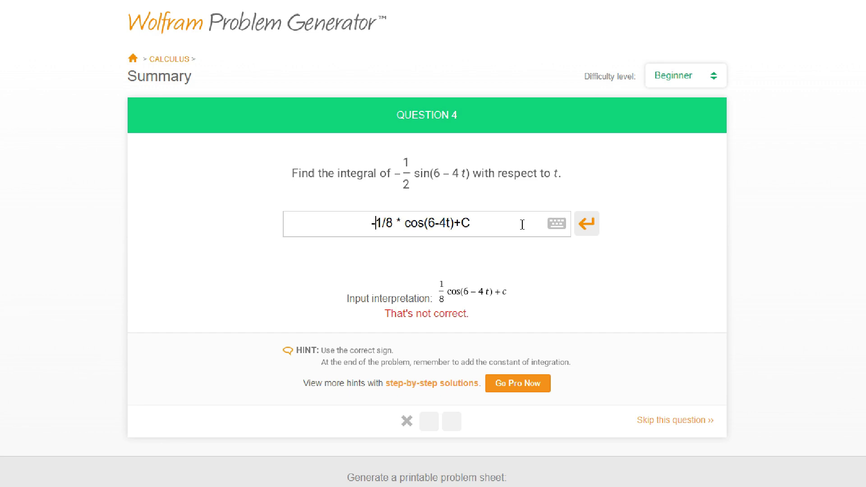
key(Return)
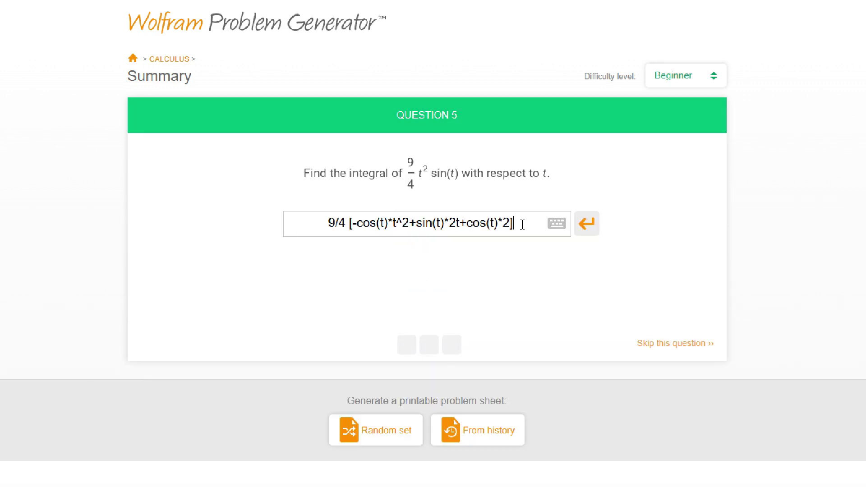
- Add the constant +C to the answer for the integral of 9/4 t² sin(t) and submit it
text(+C)
key(Return)
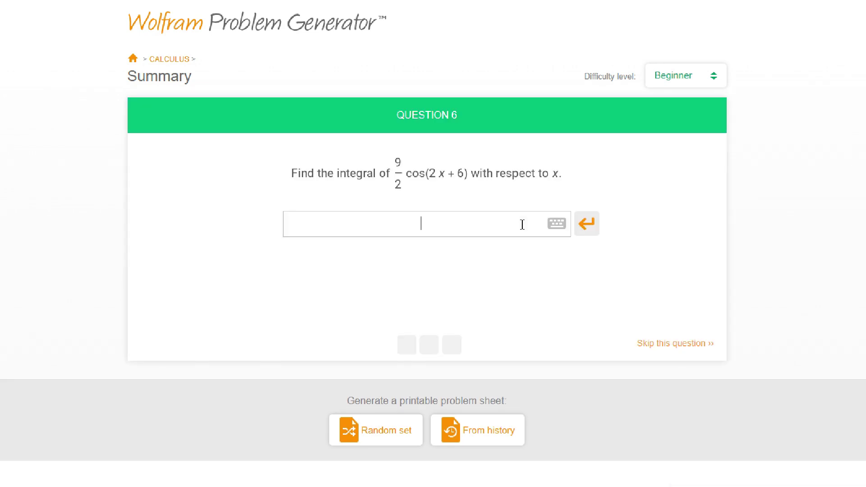
- Submit 9/2[sin(2x+6)/2]+C as the integral of 9/2 cos(2x + 6)
text(9/2[sin(2x+6)/2])
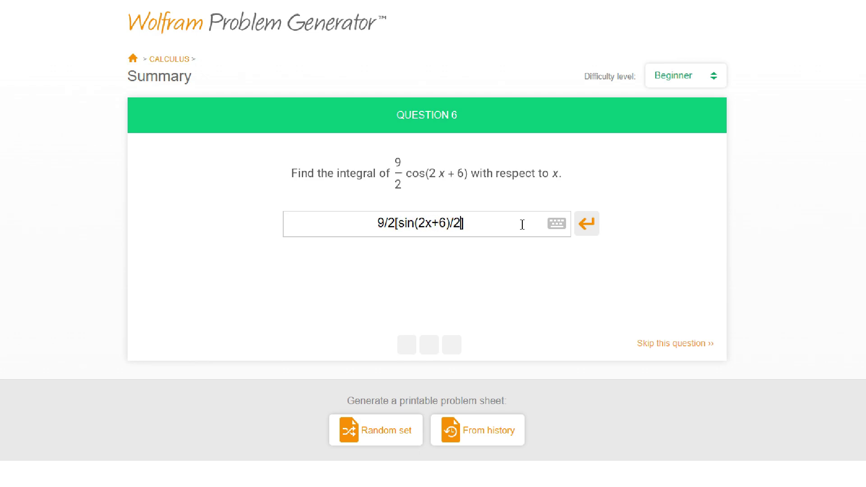
text(+C)
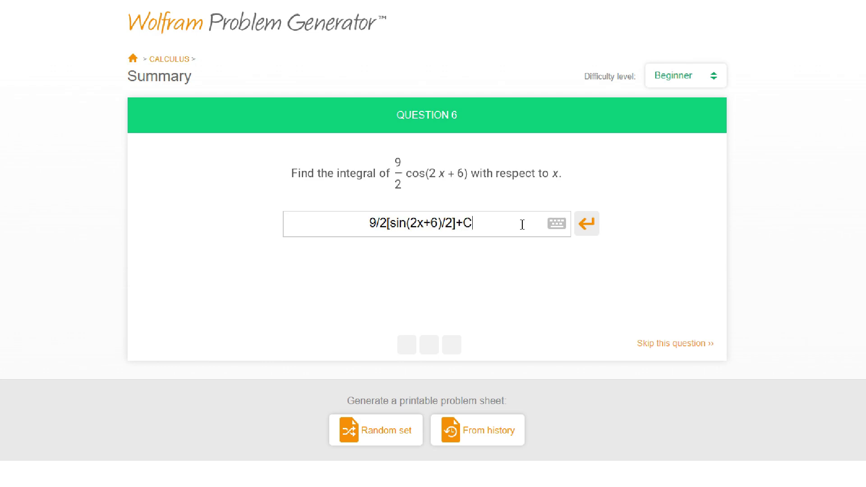
key(Return)
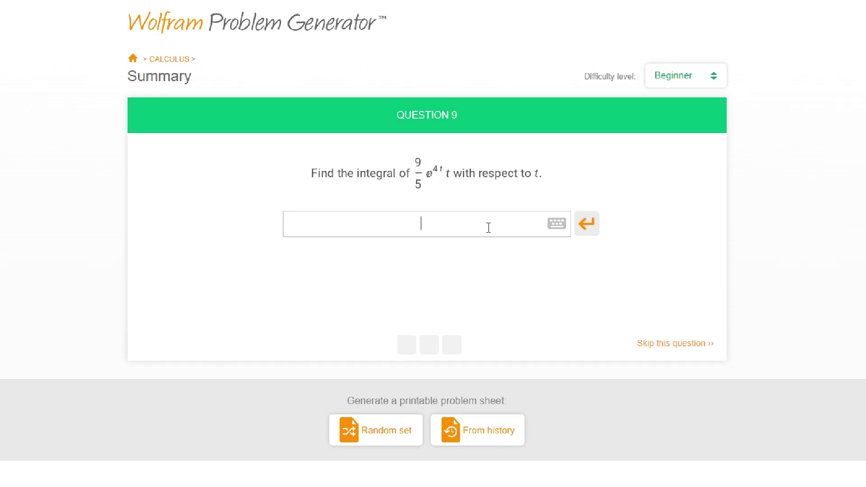
- Switch the difficulty to Intermediate and enter 1/4[(x^2+x+3)sin(x) - (2x+1)cos(x)+2] for the integral of 1/4 (x² + x + 3) cos(x)
click(711, 77)
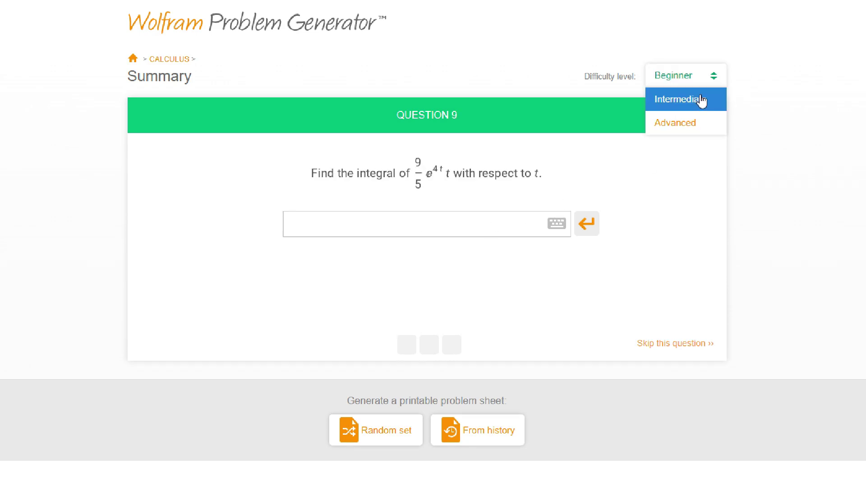
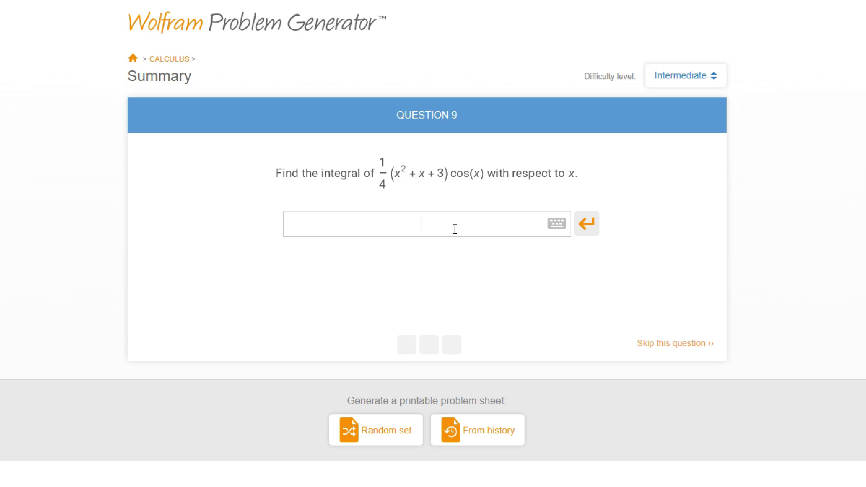
text(1/4[])
text(())
text(x^2+x+)
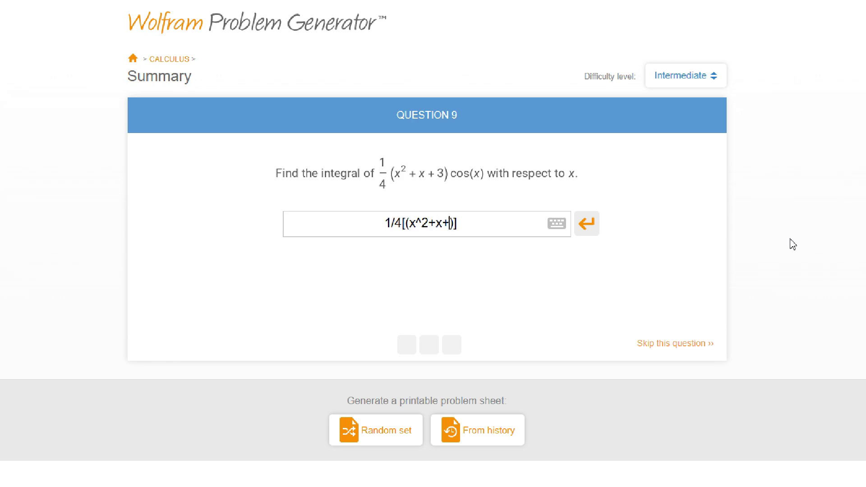
text(3)
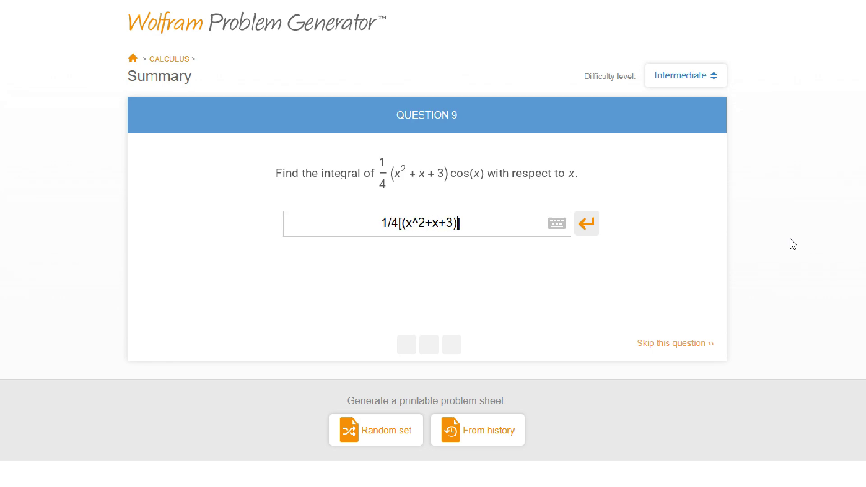
key(Right)
text(sin(x) - )
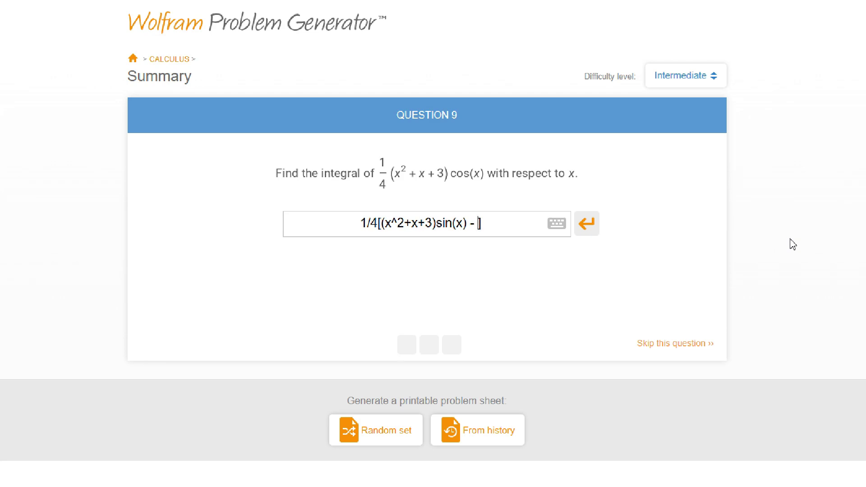
text(())
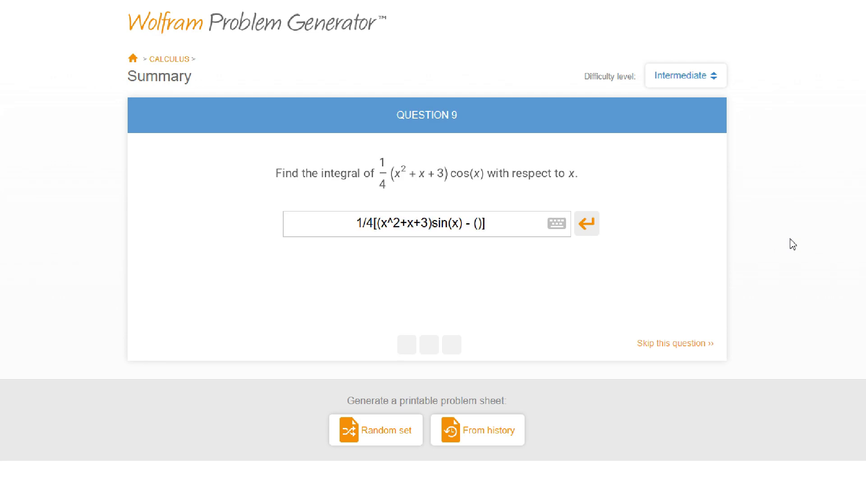
text(2x+1)
text(+2)
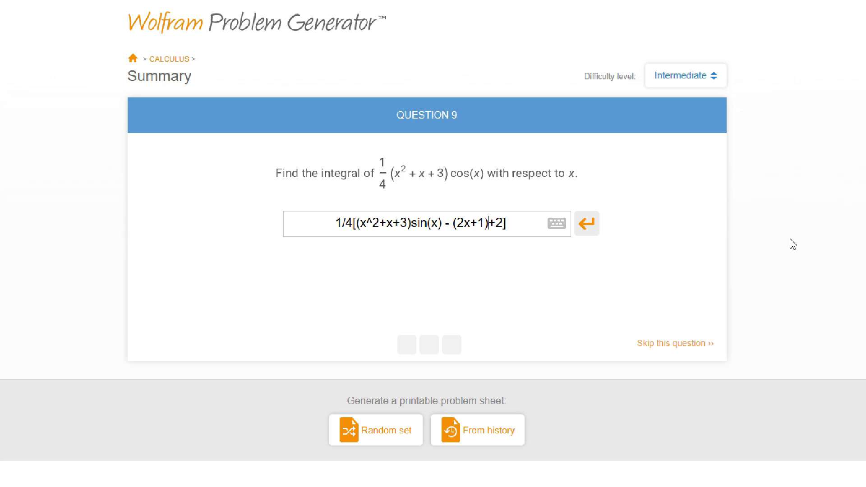
text(cos(x))
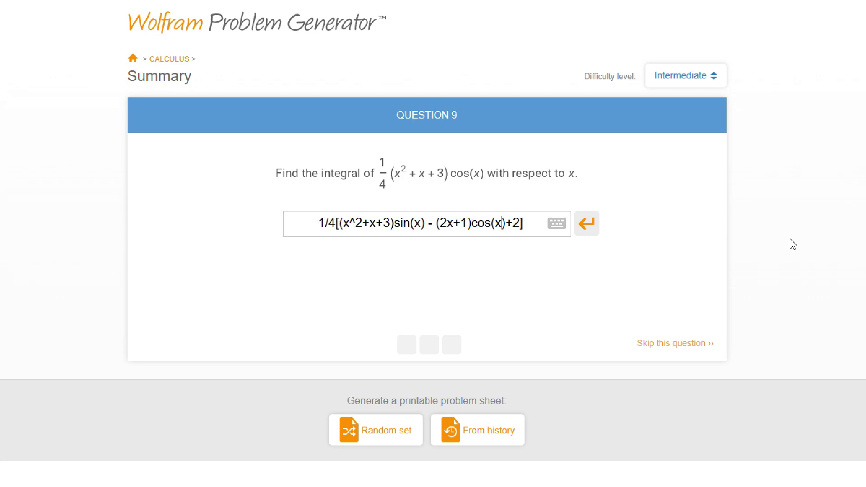
- Correct the answer to 1/4[(x^2+x+3)sin(x) + (2x+1)cos(x)-2sin(x)]+C and submit it
key(BackSpace)
text(+)
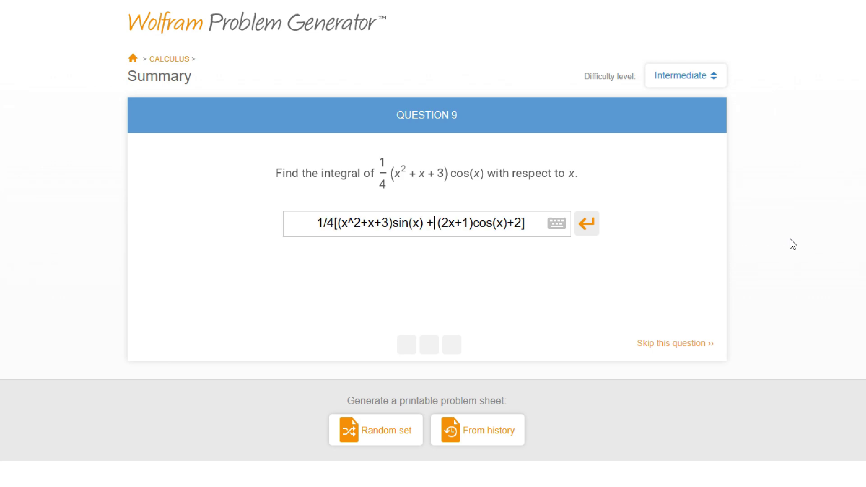
key(Right)
key(BackSpace)
key(BackSpace)
text(-2sin)
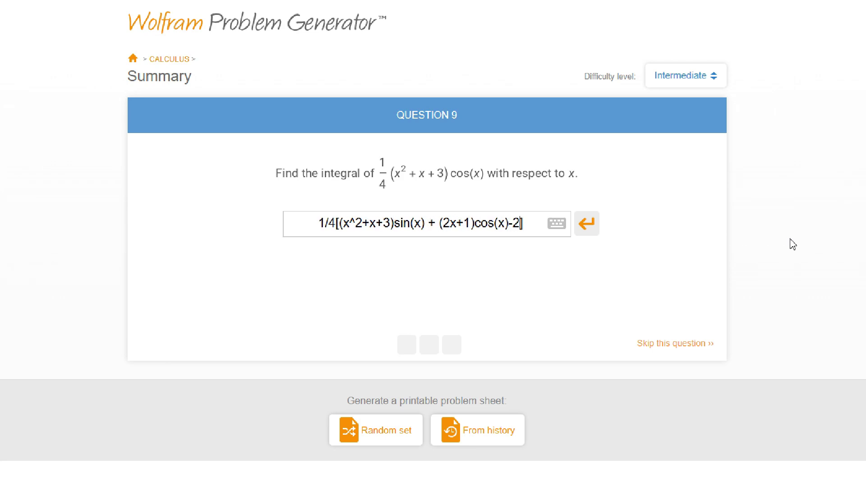
text((x))
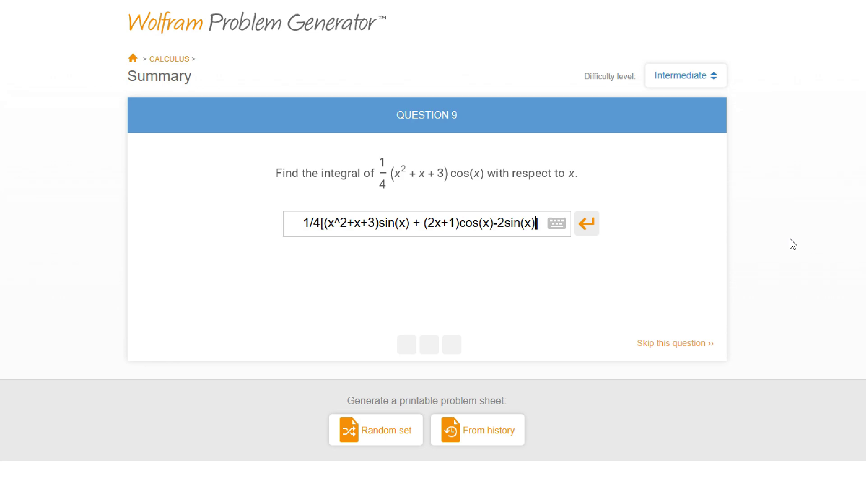
text(]+C)
key(Return)
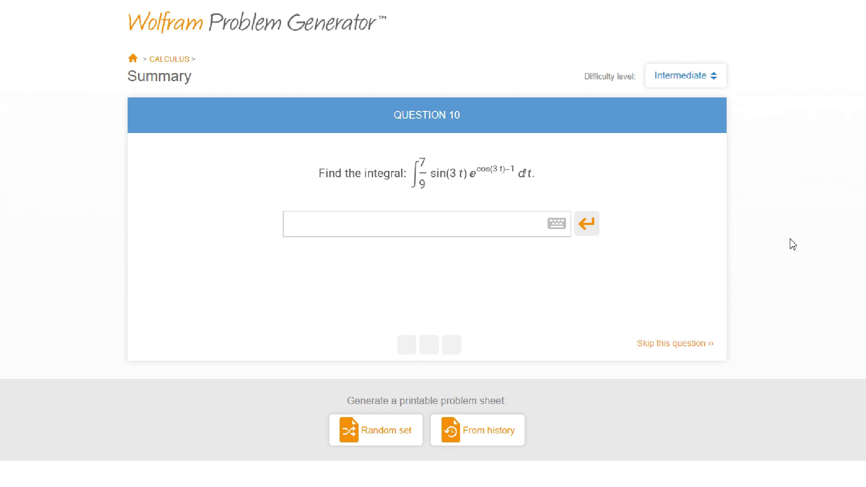
- Enter 7/(9e) *[e^cos(3t)] as the answer for the integral of 7/9 sin(3t) e^(cos(3t)−1)
text(7/(9e) *[])
key(Left)
key(Left)
text(*)
text(e^cos()
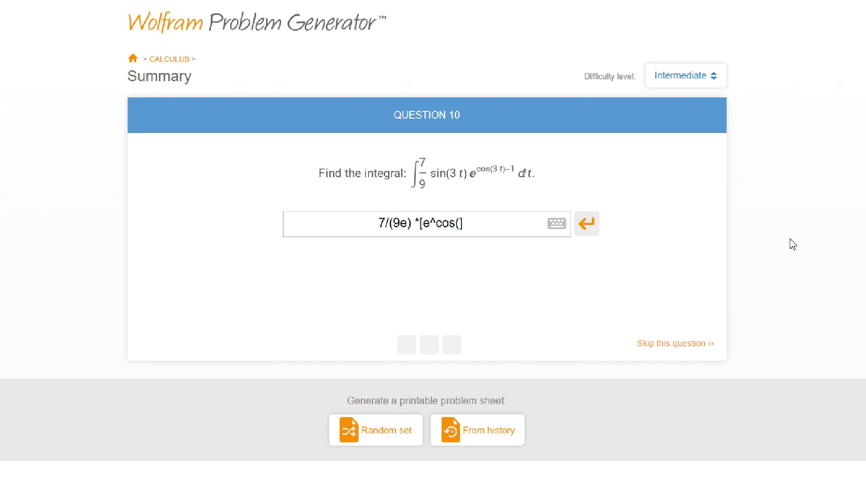
text(3t))
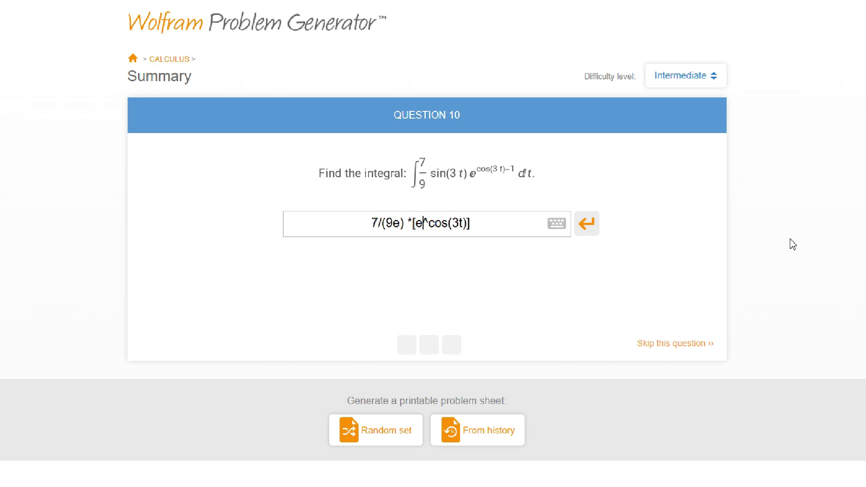
- Change the coefficient to -7/(27e), add the constant +C and submit the answer
key(BackSpace)
text(27)
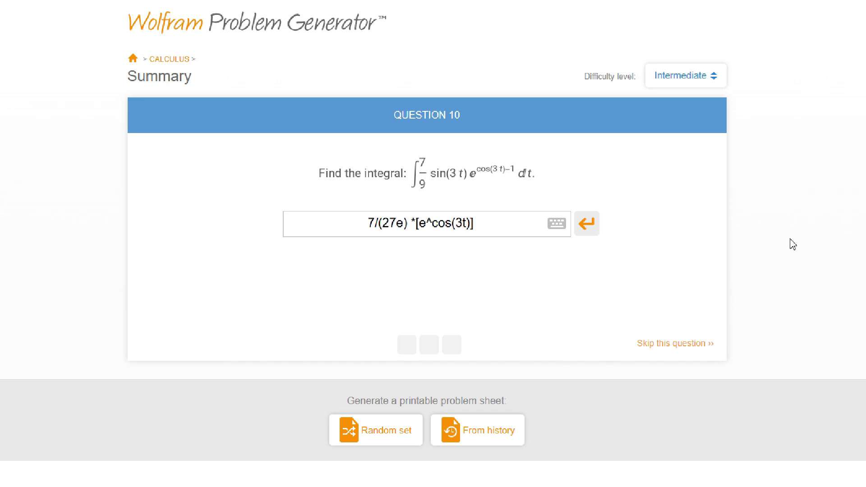
key(Home)
text(-)
text(+C)
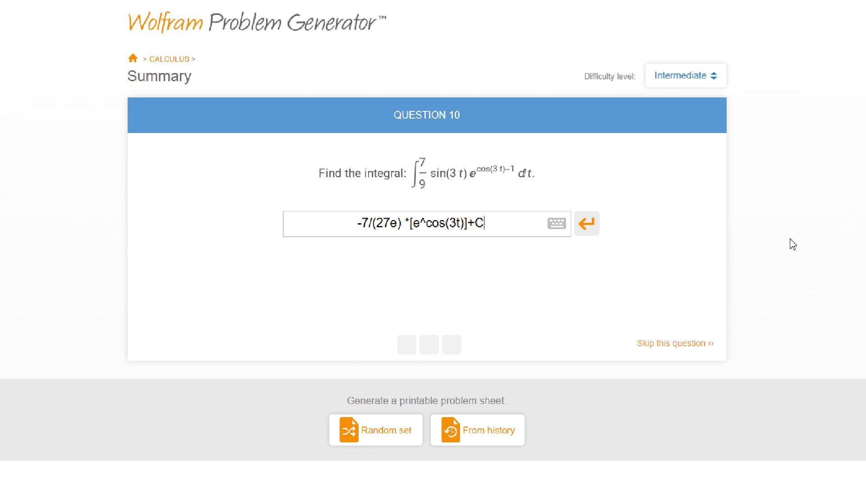
key(Return)
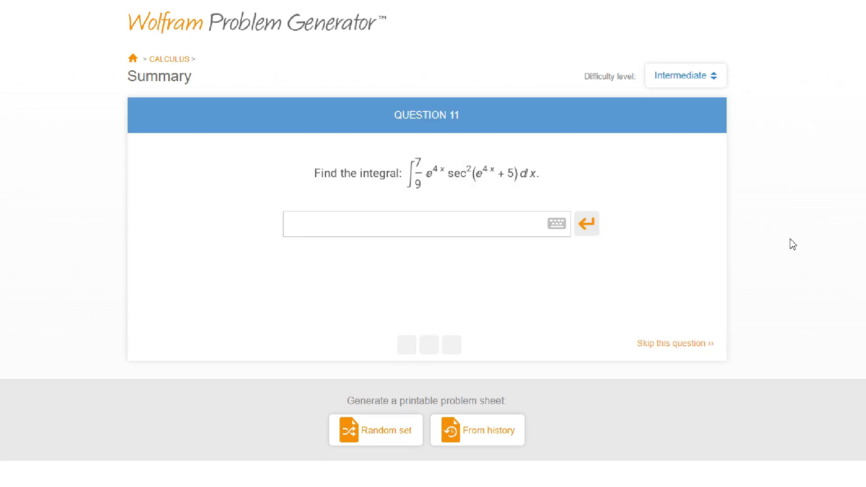
- Submit 7/36 *[tan(e^(4x)+5)]+C as the integral of 7/9 e^(4x) sec²(e^(4x) + 5)
text(7/36 *[tan())
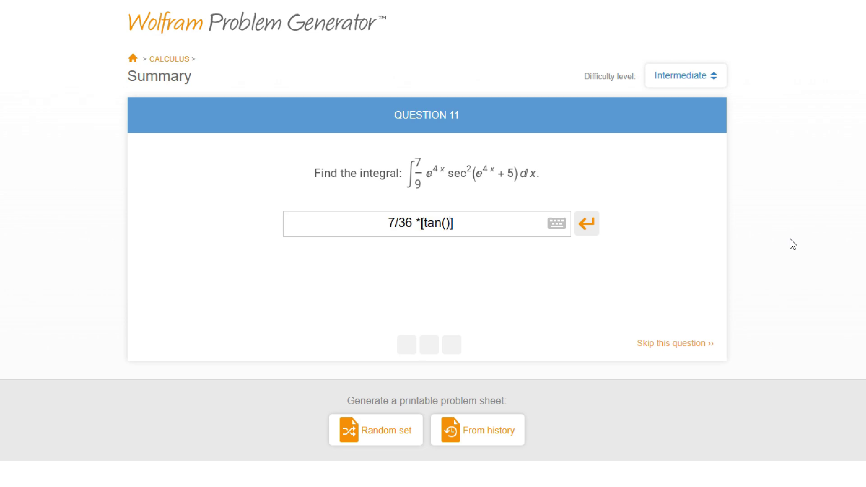
text(e^(4x))
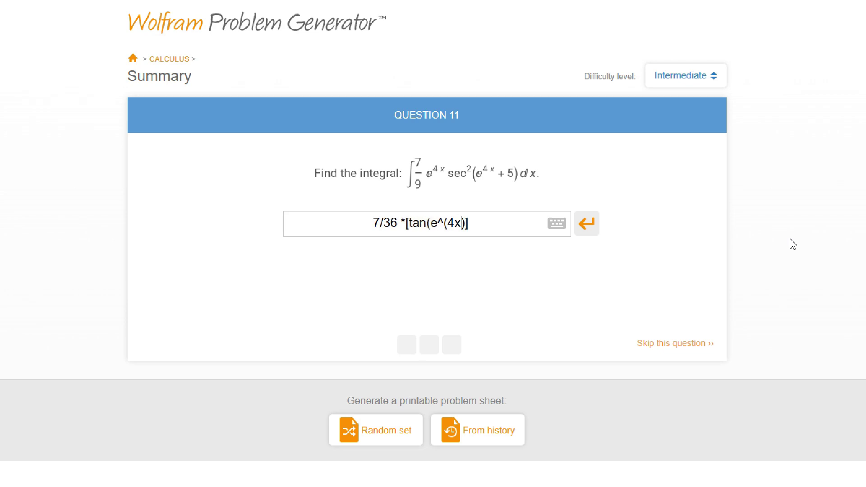
text(+5)
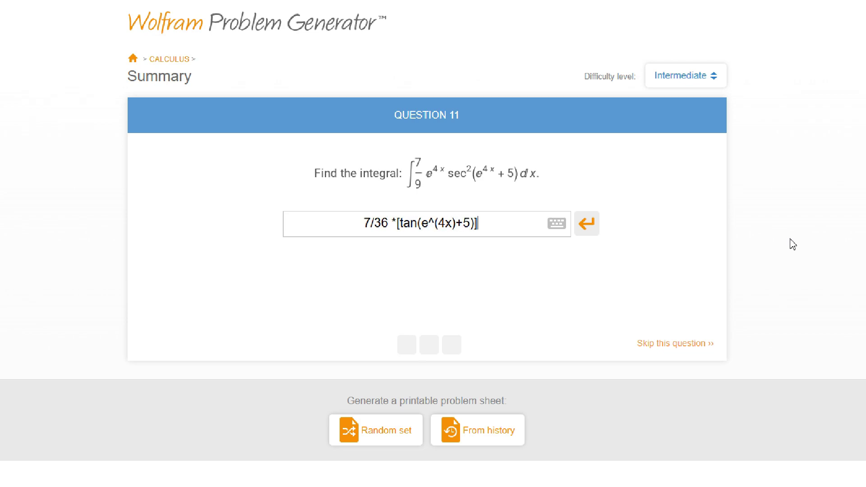
text(+C)
key(Return)
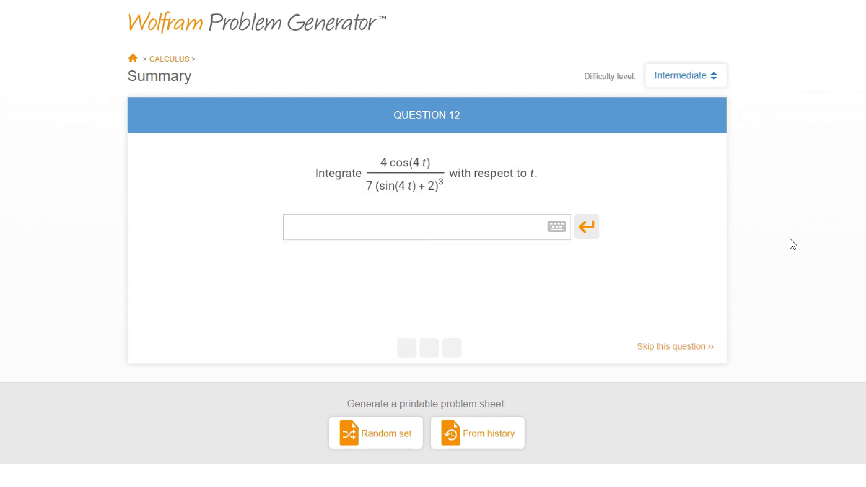
- Enter 1/7 *[1/(2(sin(4t)+2)^2)] as the answer for the integral of 4cos(4t) / (7(sin(4t) + 2)³)
text(4/7)
text( [])
text(*)
key(BackSpace)
key(BackSpace)
key(BackSpace)
text(1/7)
text(1/())
text(2()^2)
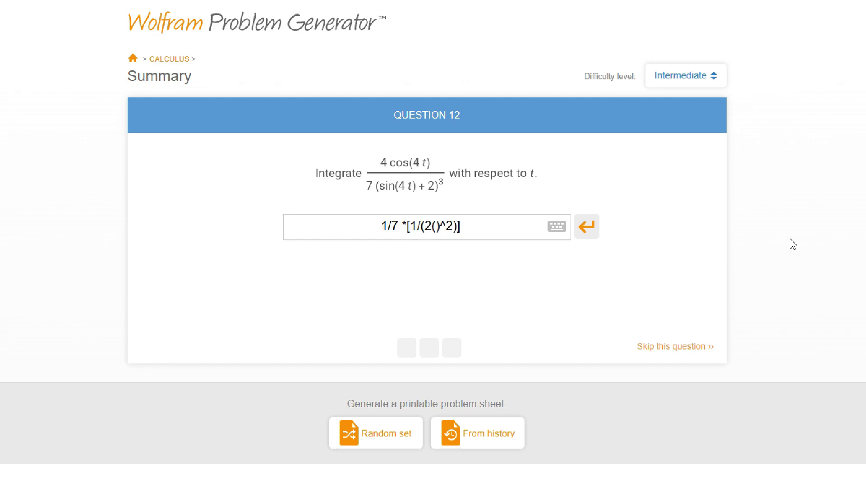
text(sin(4t))
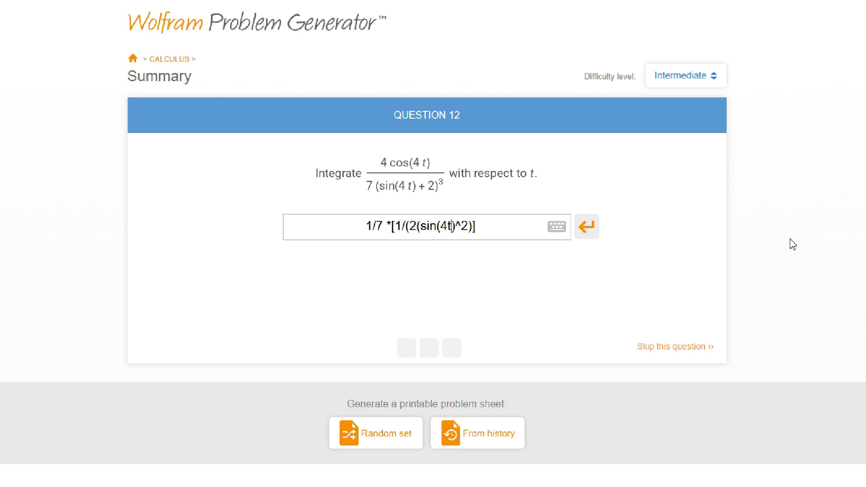
text(+2)
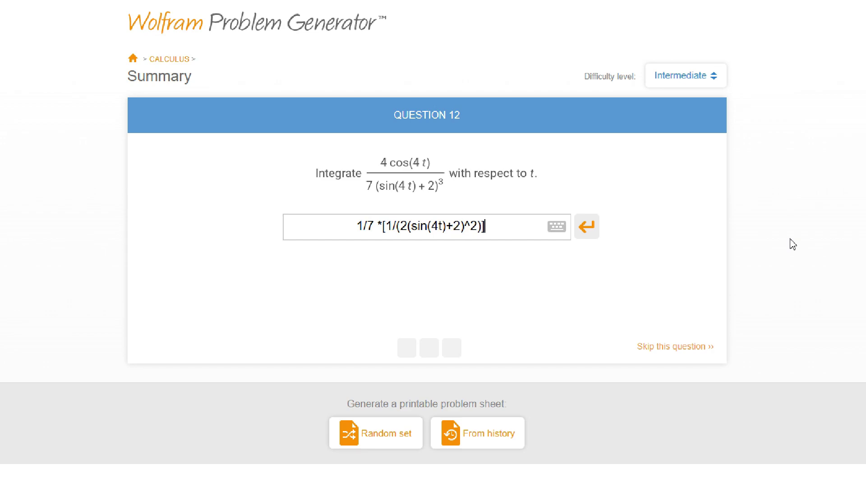
- Add the constant +C, make the 1/7 coefficient negative and submit the answer
key(End)
text(+C)
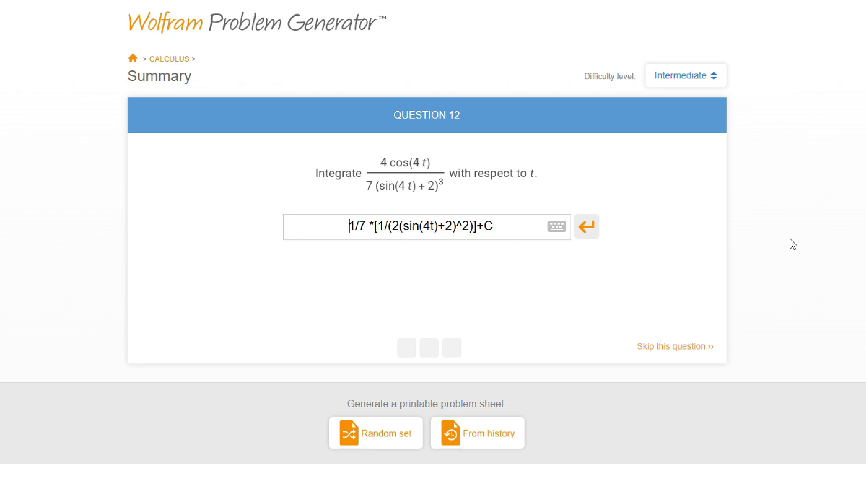
text(-)
key(Return)
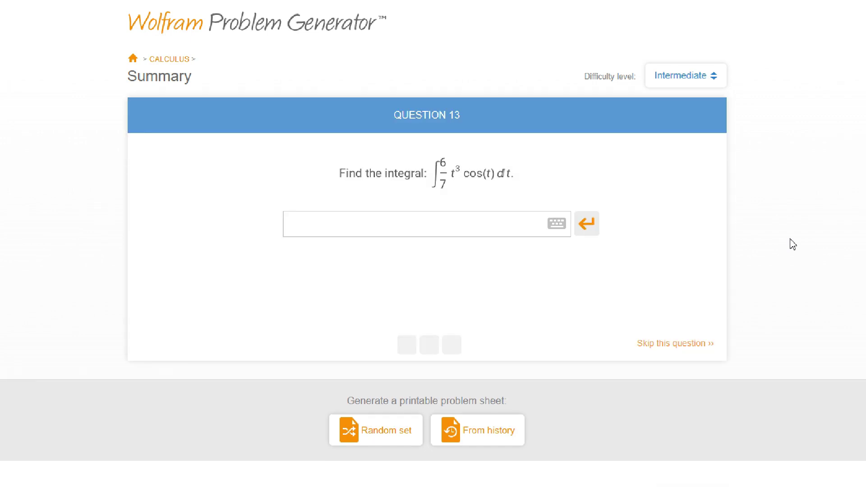
- Enter 6/7 *[t^3-3t^2+6t-6] as the basis of the answer for the integral of 6/7 t³ cos(t)
text(6/7 *[t^3-3t^2)
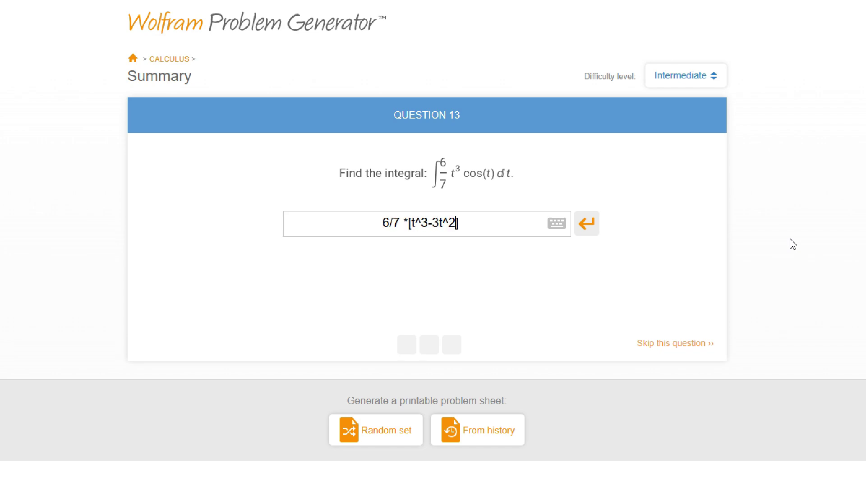
text(+6t)
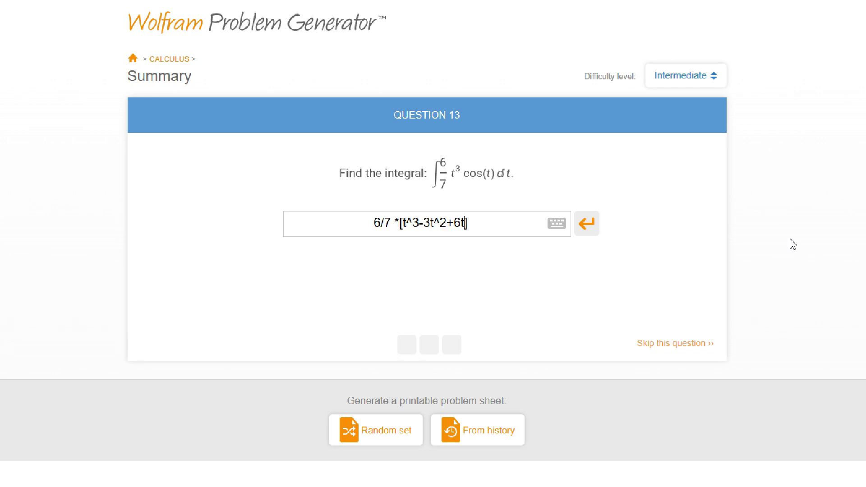
text(-6)
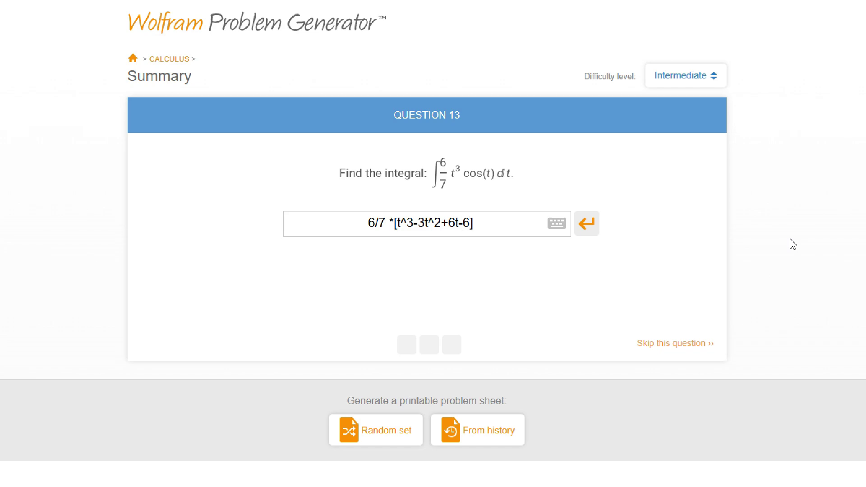
- Multiply the t^3 term of the answer by sin(t) and give the 3t^2 term a plus sign
key(Left)
key(Left)
key(Left)
key(Left)
key(Left)
key(Left)
key(Left)
key(Left)
key(Left)
text(sin(t))
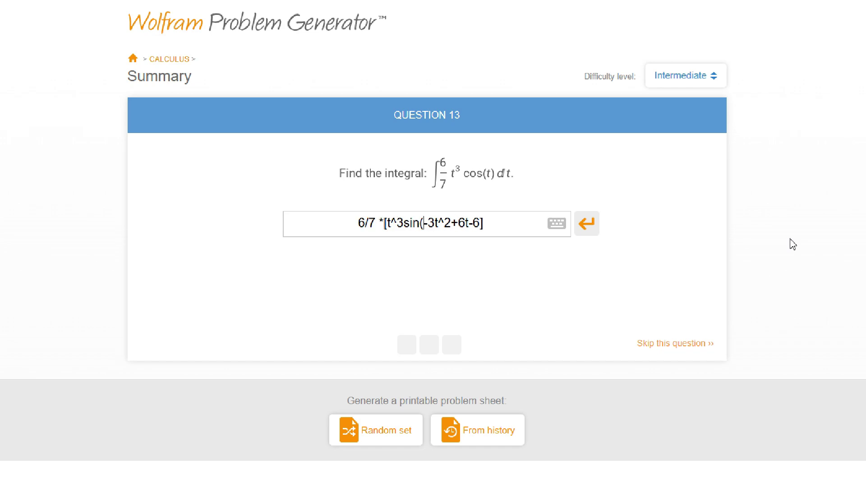
key(BackSpace)
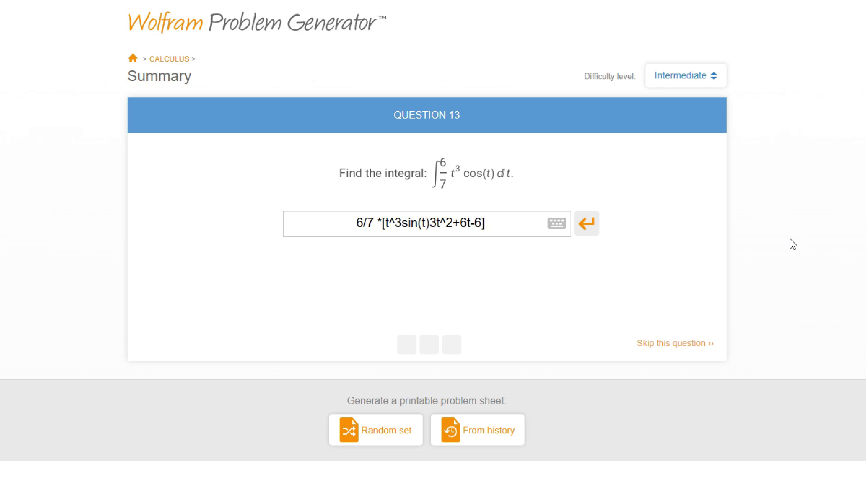
text(+)
- Complete the answer as 6/7 *[t^3sin(t)+3t^2cos(t)-6tsin(t)-6cos(t)]+C and submit it
key(Right)
text(cos(t))
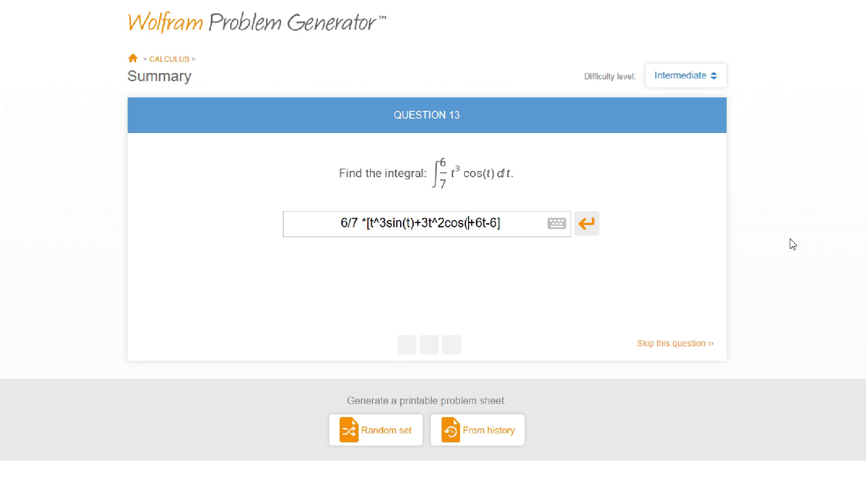
key(BackSpace)
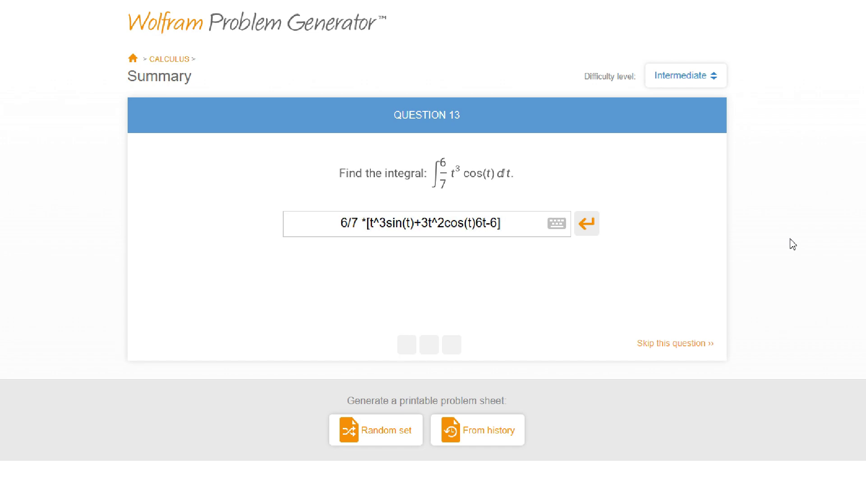
text(-6tsin(t)-6)
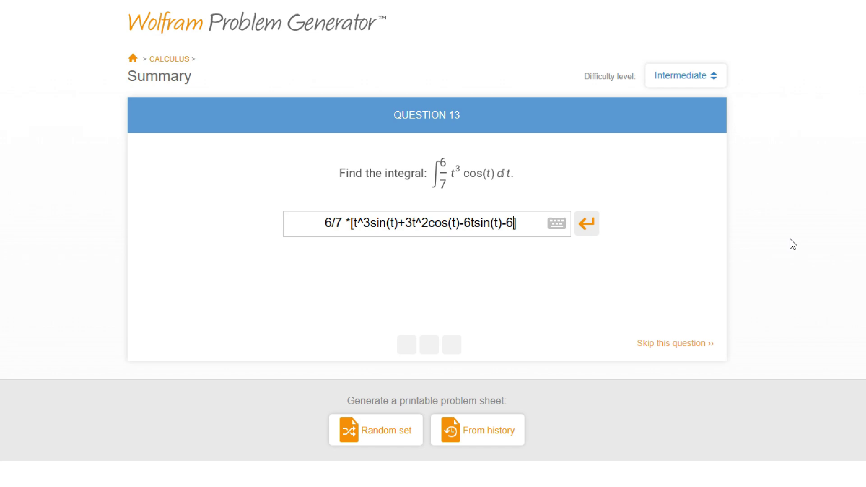
text(cos(t)])
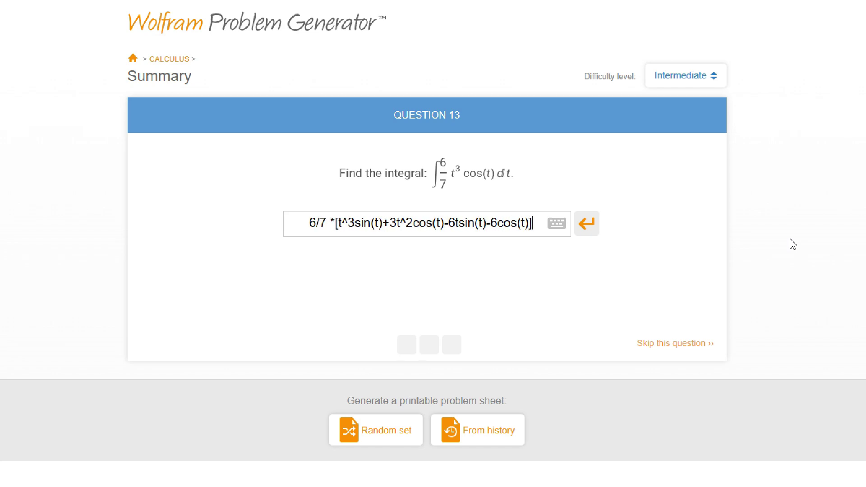
text(+C)
key(Return)
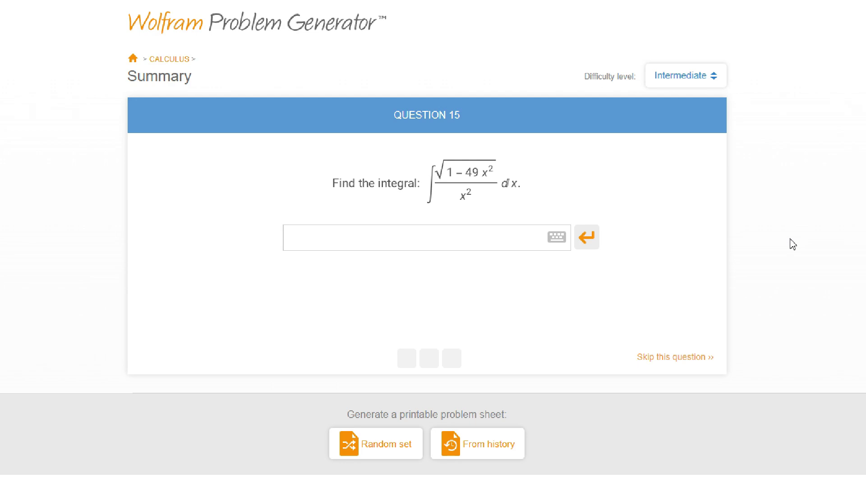
- Enter 7*[csc^2(u)-1] as the working expression for the integral of √(1 - 49x²)/x²
text(1/7[])
text(*)
key(BackSpace)
key(BackSpace)
text(csc^2(u)+1)
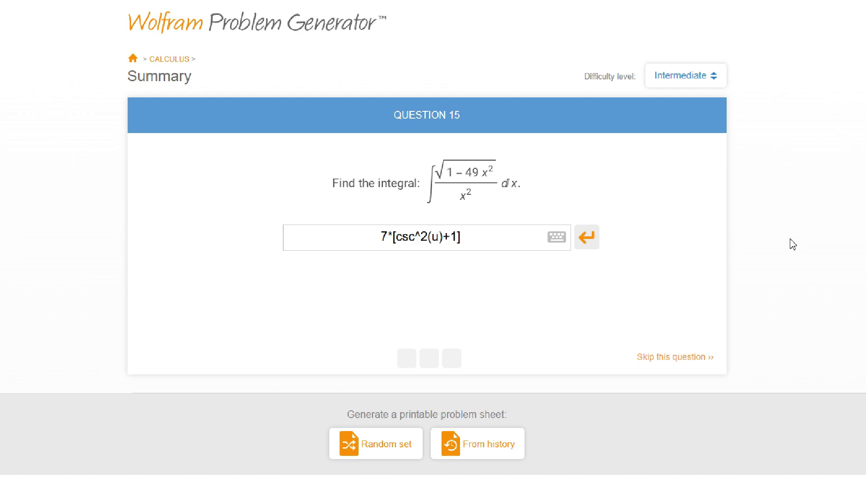
key(Left)
key(BackSpace)
text(-)
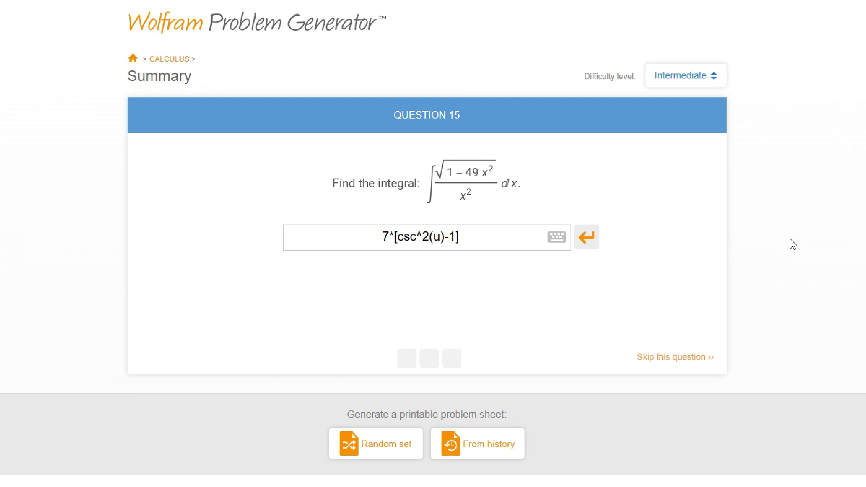
- Replace u with arcsin(x) inside csc^2 and replace the constant 1 with arcsin(x)
key(BackSpace)
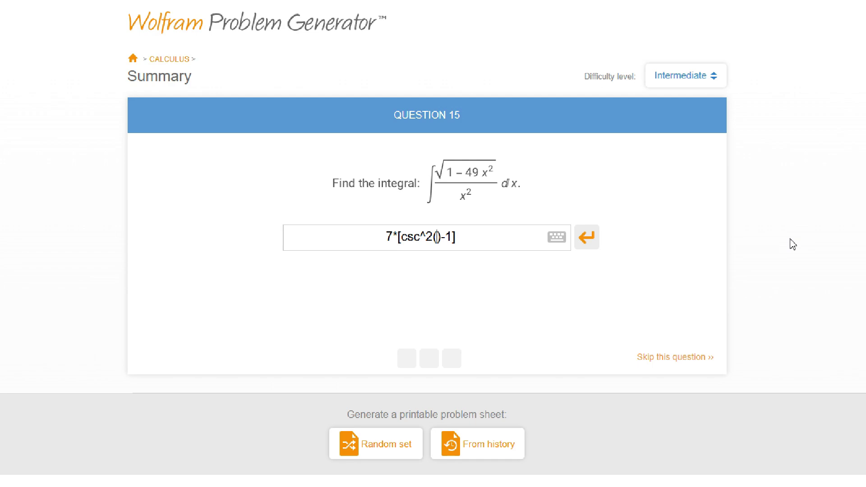
text(arcsin(x))
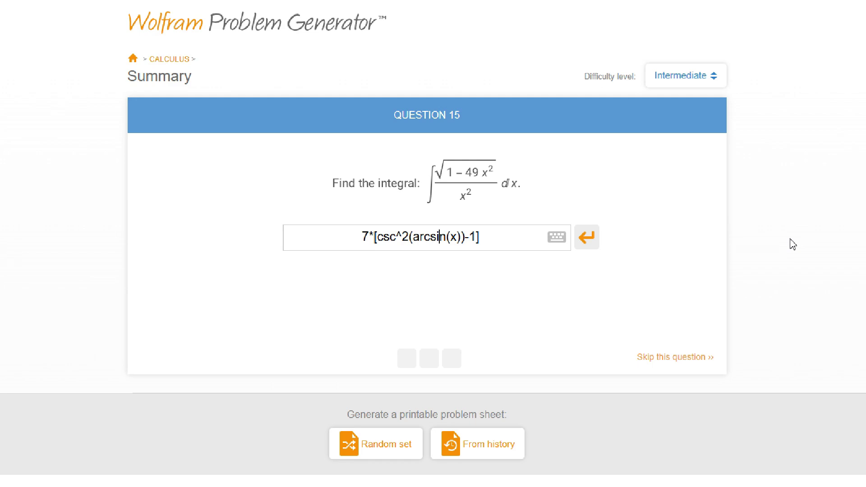
key(Right)
key(Right)
key(Right)
key(Right)
key(Right)
key(BackSpace)
text(arcsin(x)
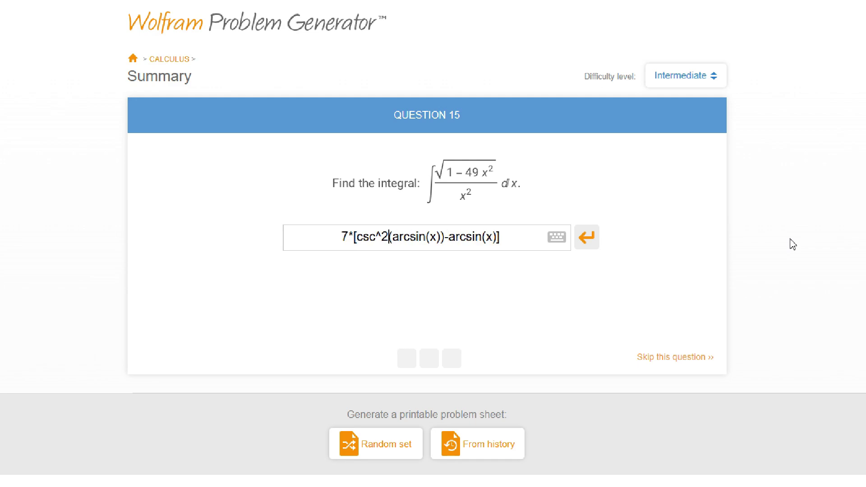
- Replace the csc^2 function in the bracketed expression with -cot
key(BackSpace)
key(BackSpace)
key(BackSpace)
key(BackSpace)
key(BackSpace)
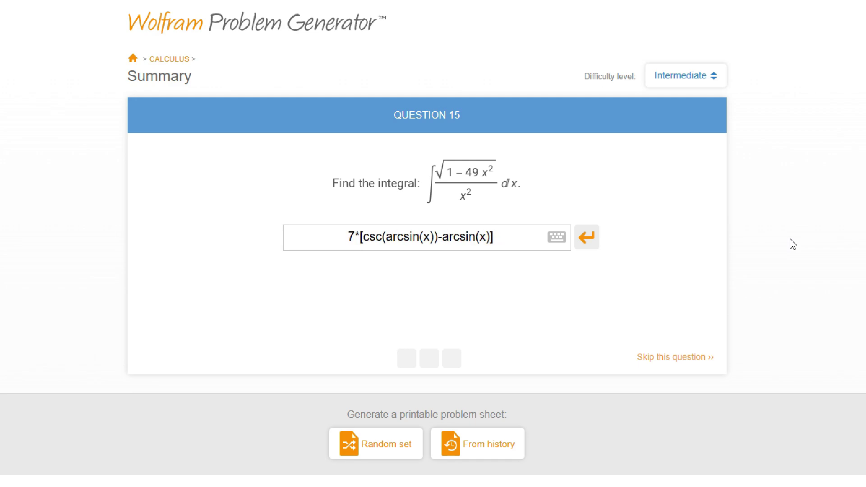
text(-cot)
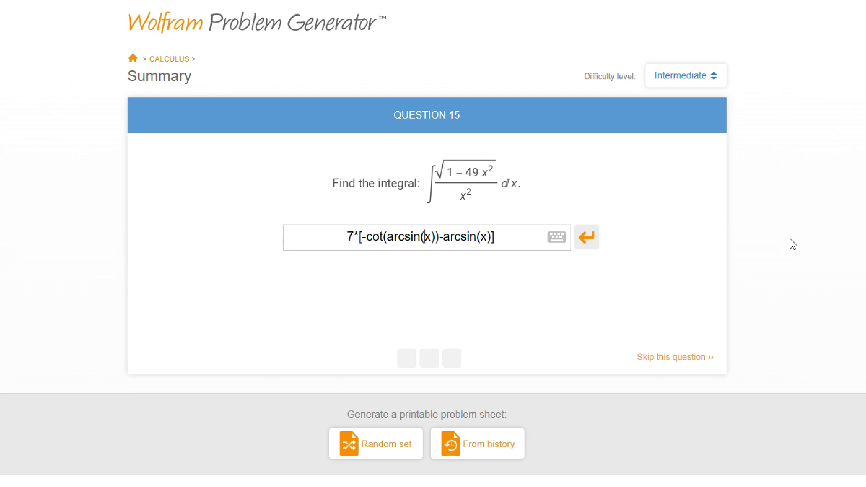
- Change both arcsin arguments to 7x, add the constant +C and submit the answer
key(Right)
text(7)
key(Right)
key(Right)
key(Right)
key(Right)
key(Right)
key(Right)
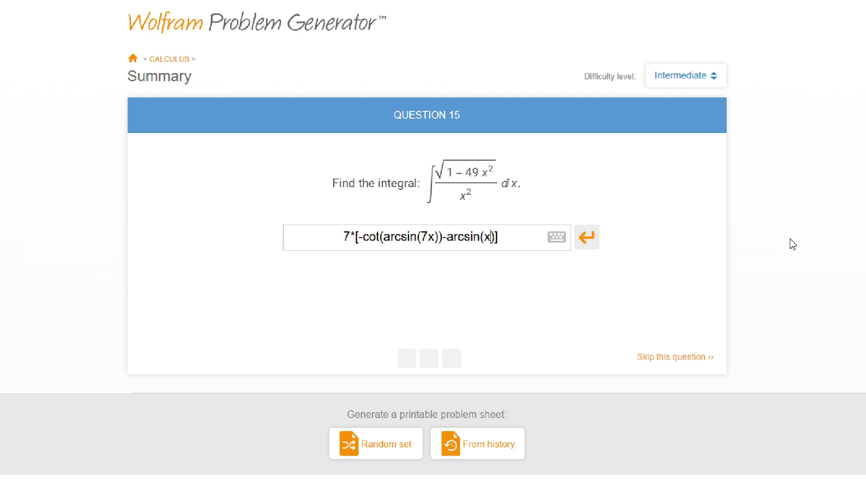
key(Left)
text(7x)])
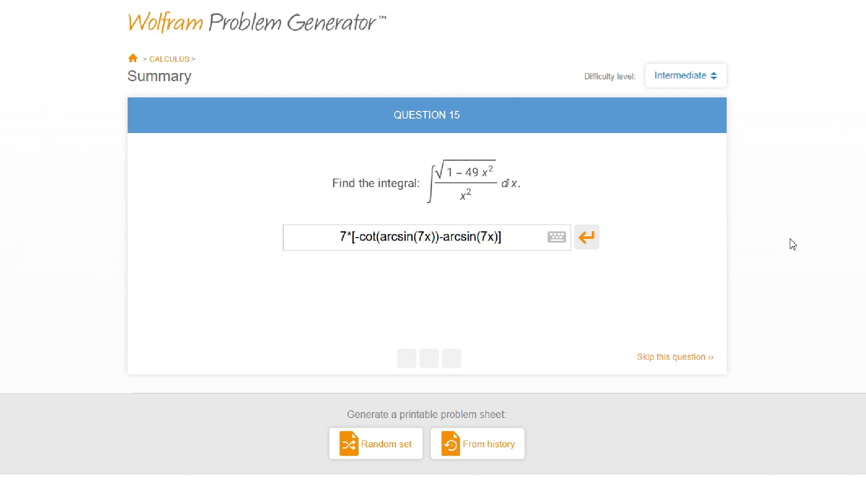
text(+C)
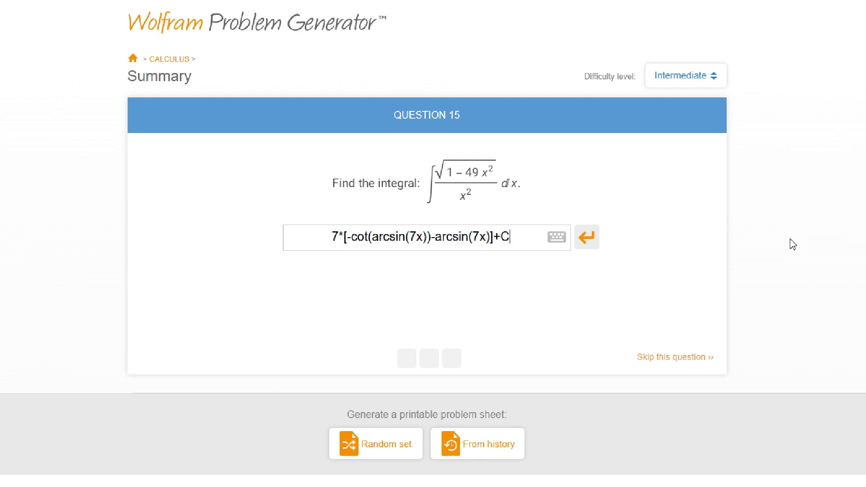
key(Return)
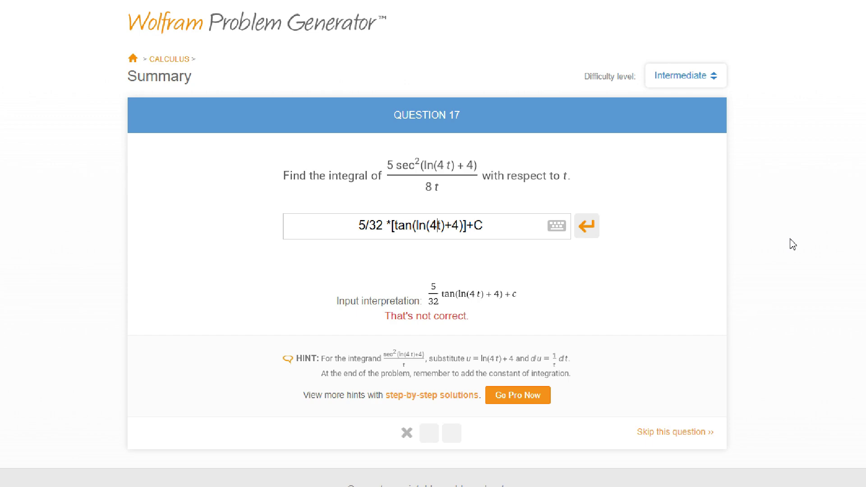
- Correct the coefficient of the tan(ln(4t)+4) answer to 5/8 and resubmit it
key(Left)
key(Left)
key(Left)
key(Left)
key(Left)
key(Left)
key(Left)
key(Left)
key(Left)
key(Left)
key(Left)
key(Left)
key(Left)
key(Left)
key(BackSpace)
key(BackSpace)
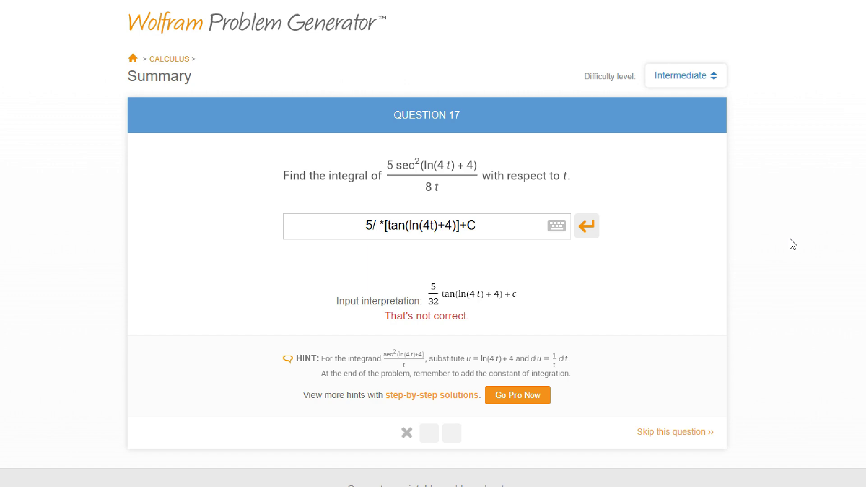
text(2)
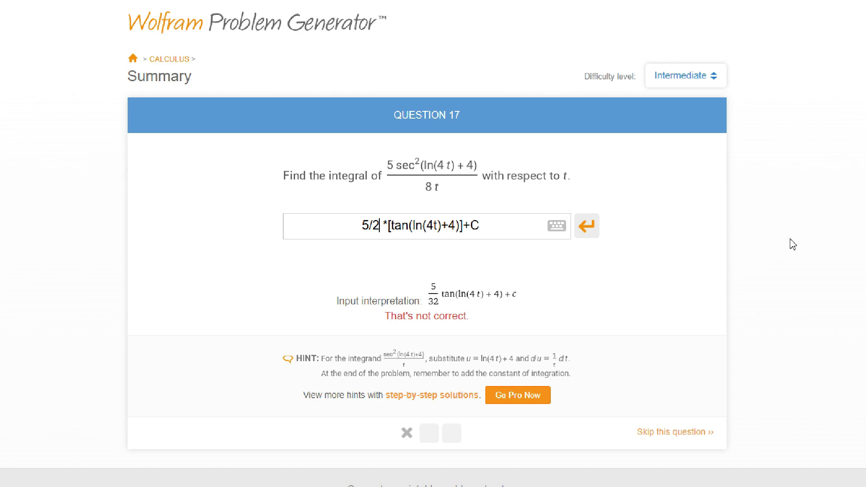
key(BackSpace)
text(8)
key(Return)
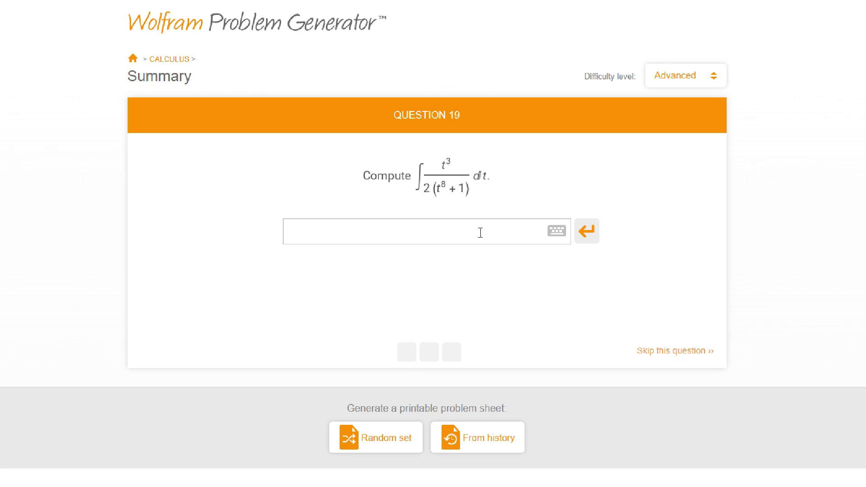
- Submit 1/8 *[arctan(t^4)]+C as the integral of t³ / (2(t⁸ + 1))
text(1/)
text(8 *)
text([])
text(arctan()
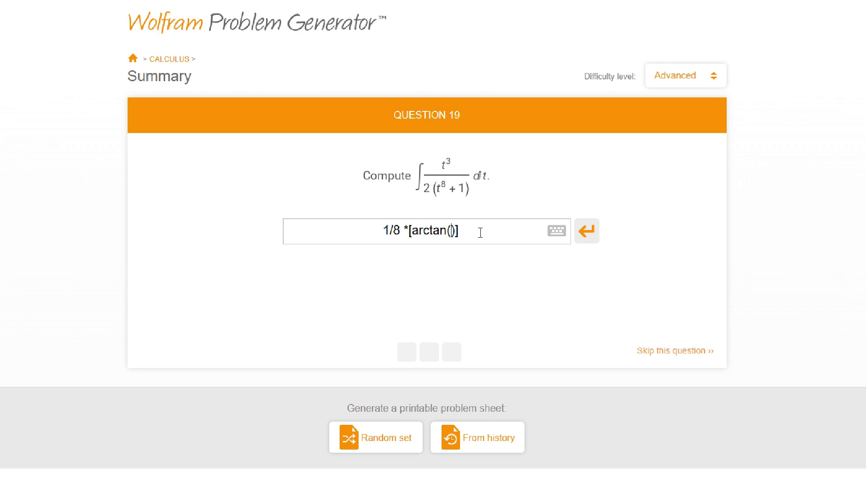
text(t^4)])
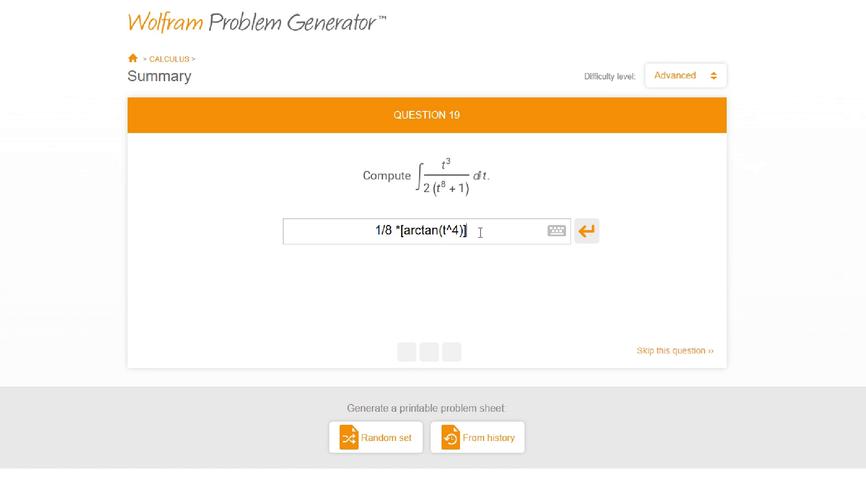
text(+C)
key(Return)
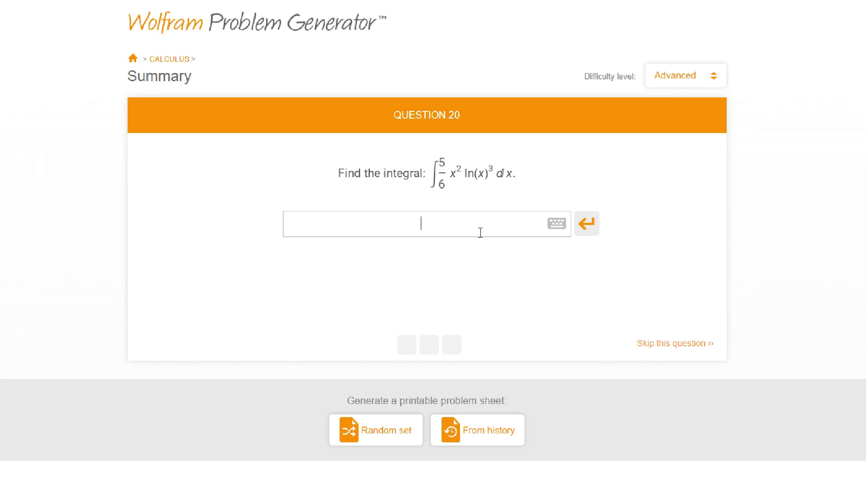
- Enter 5/6*[u^3e^{3u}] as the substituted form of the integral of 5/6 x² ln(x)³
text(5/6)
text(*[])
text(intgyu)
key(BackSpace)
key(BackSpace)
key(BackSpace)
key(BackSpace)
key(BackSpace)
key(BackSpace)
text(u^3e^)
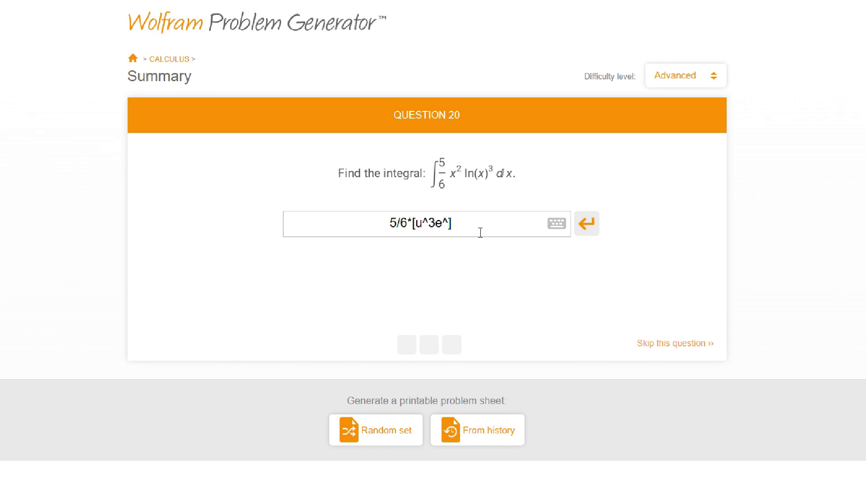
text({})
text(3u)
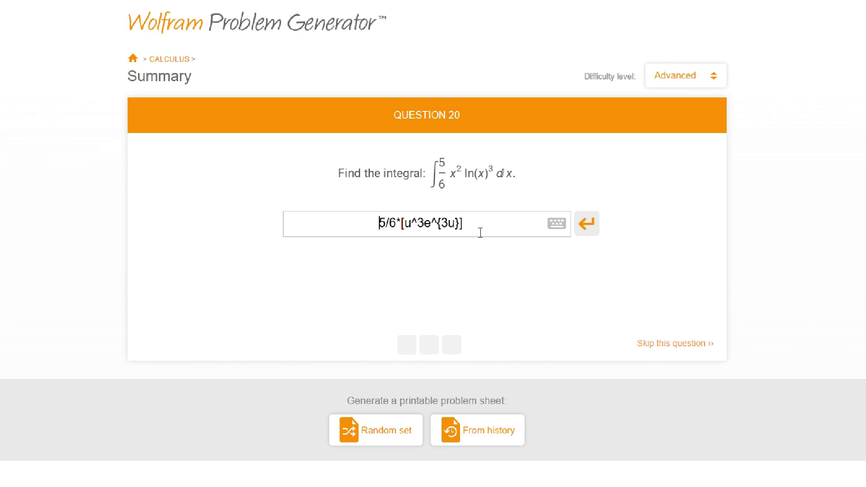
- Put the substitution note u=ln(x), followed by a semicolon, in front of the expression
key(Home)
text(;)
key(Left)
text(u=e^x)
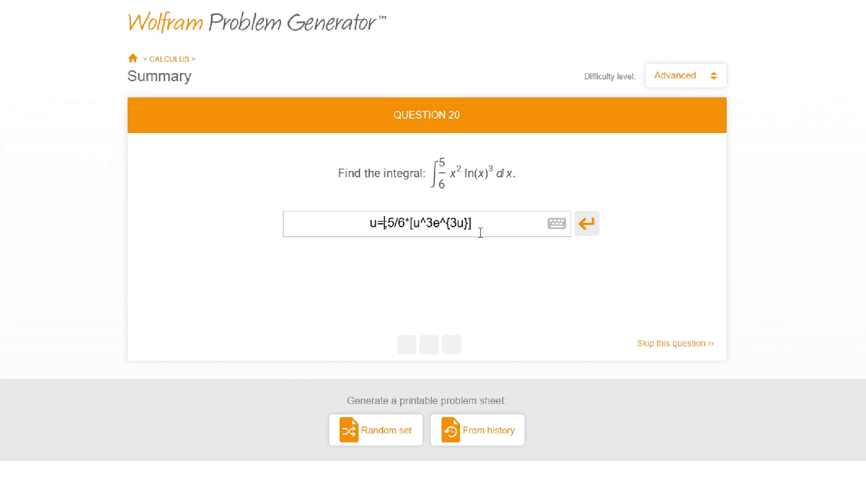
key(BackSpace)
key(BackSpace)
key(BackSpace)
text(ln(x))
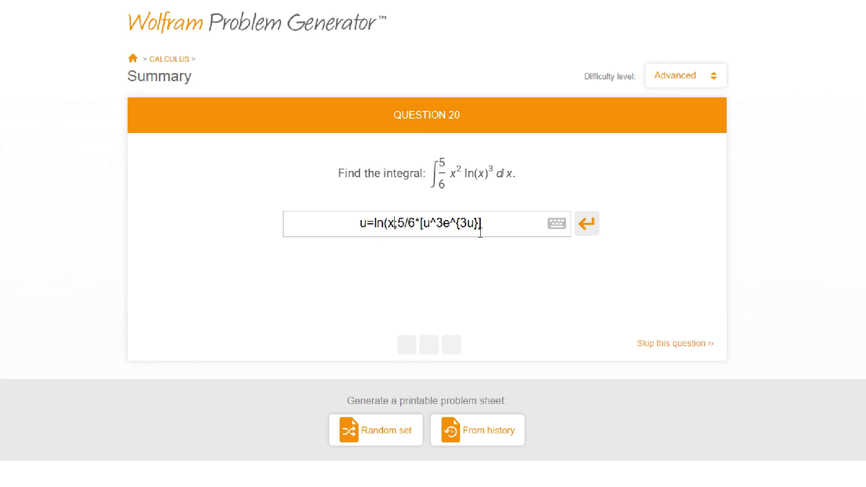
key(Right)
key(Right)
key(Right)
key(Right)
key(Right)
key(Right)
key(Right)
key(Right)
key(Right)
key(Right)
key(Right)
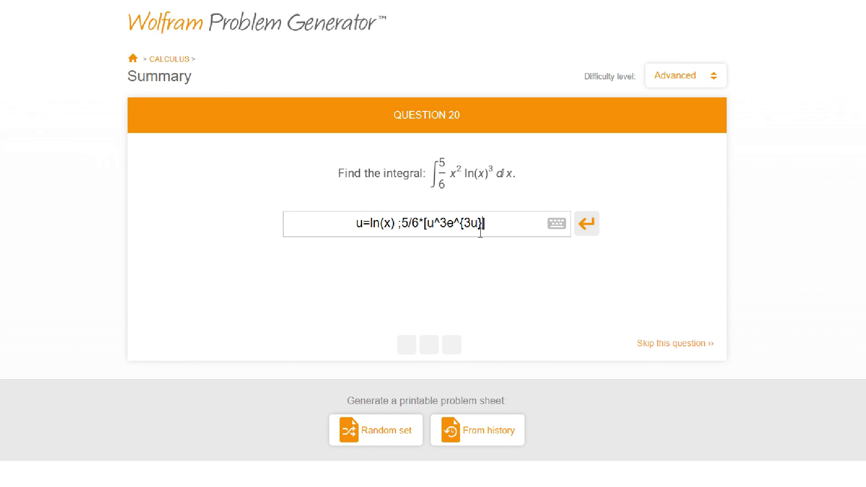
text(= u)
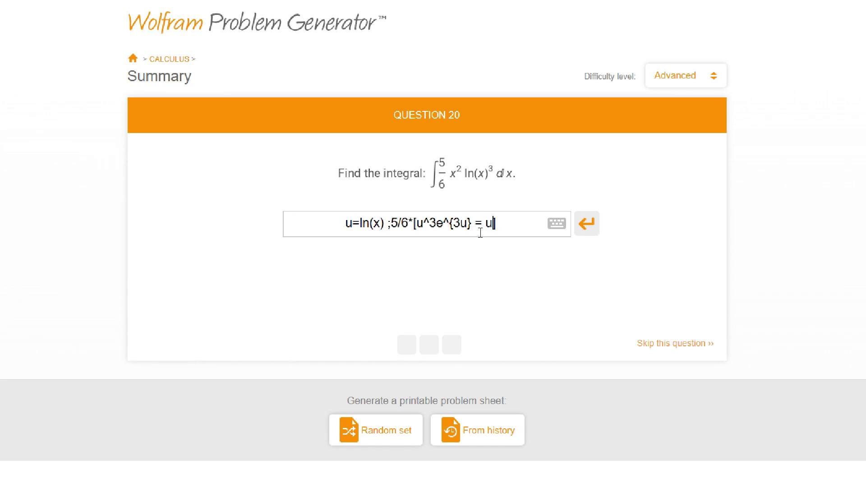
key(BackSpace)
text(])
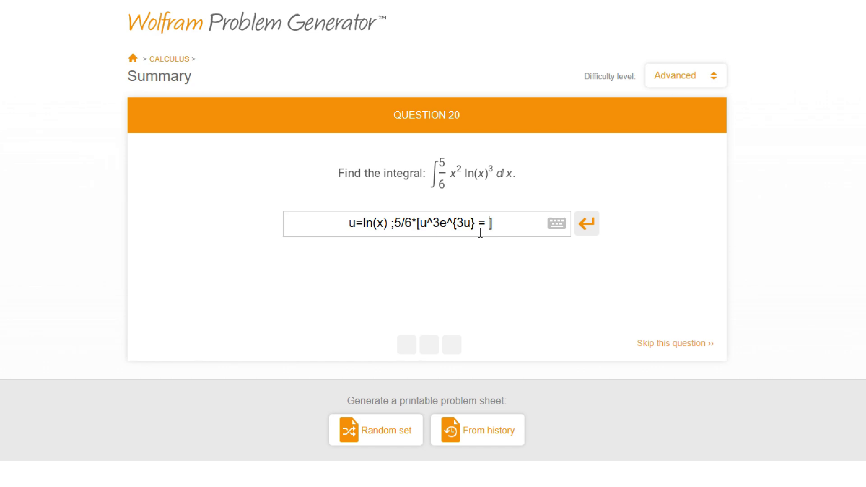
key(BackSpace)
key(BackSpace)
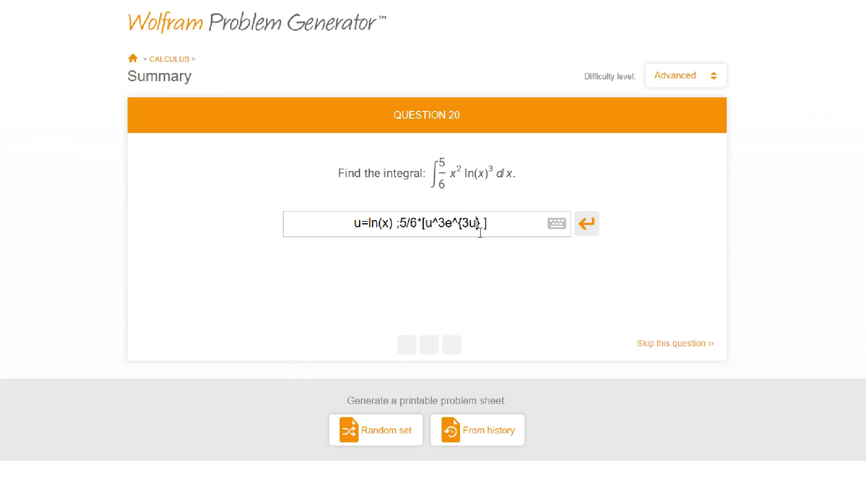
- Replace the exponent 3u with w and add the substitution note w=3u, at the start of the entry
key(BackSpace)
key(BackSpace)
text(w)
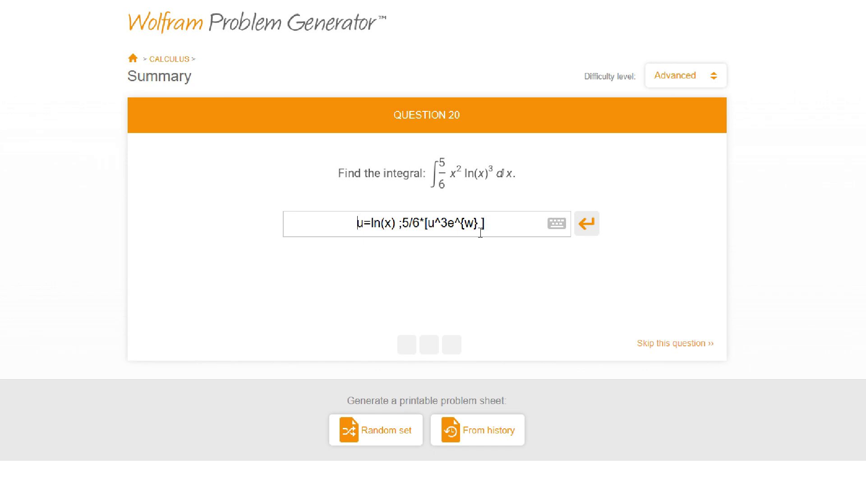
key(Home)
text(w=3u)
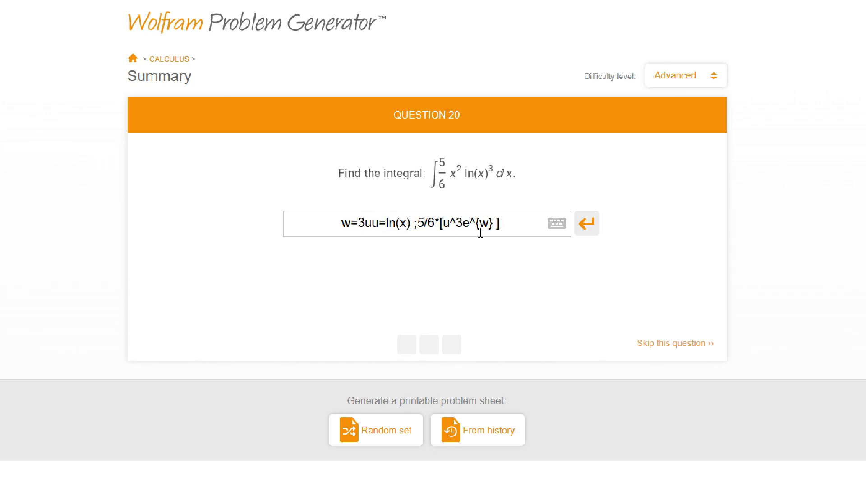
text(,)
key(Right)
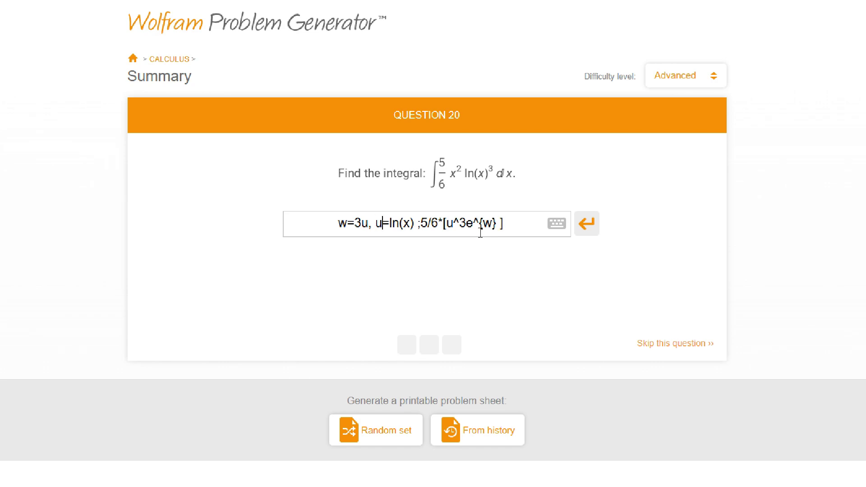
- Replace the u of u^3 with (w/3) in the bracketed expression
click(480, 232)
key(BackSpace)
text((w/)
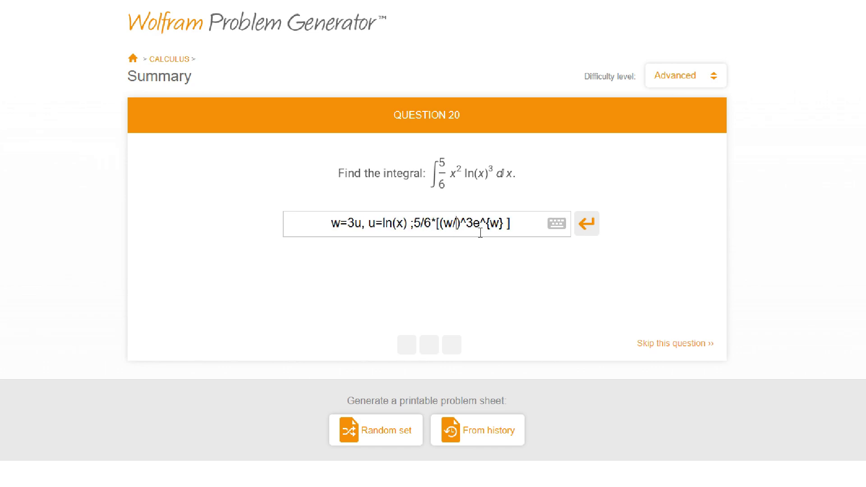
text(3)
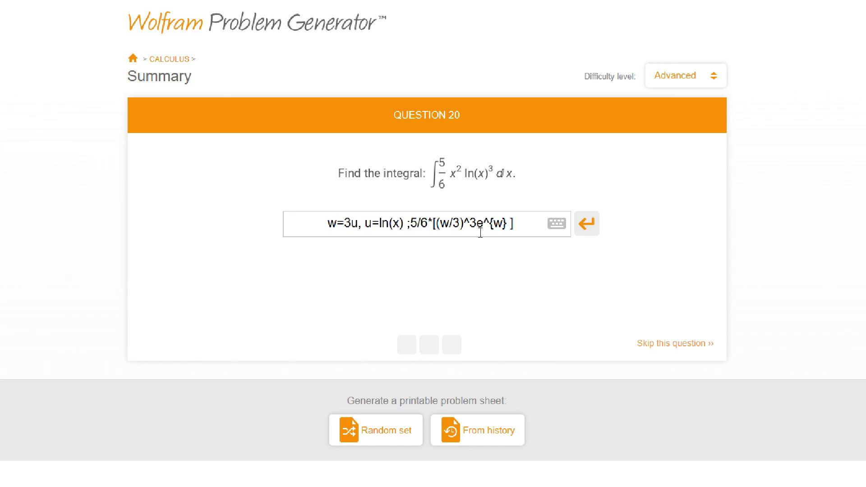
- Reduce the cubed base to (w) and put the factor 27 into the leading fraction as 5/(6*27)
key(BackSpace)
key(BackSpace)
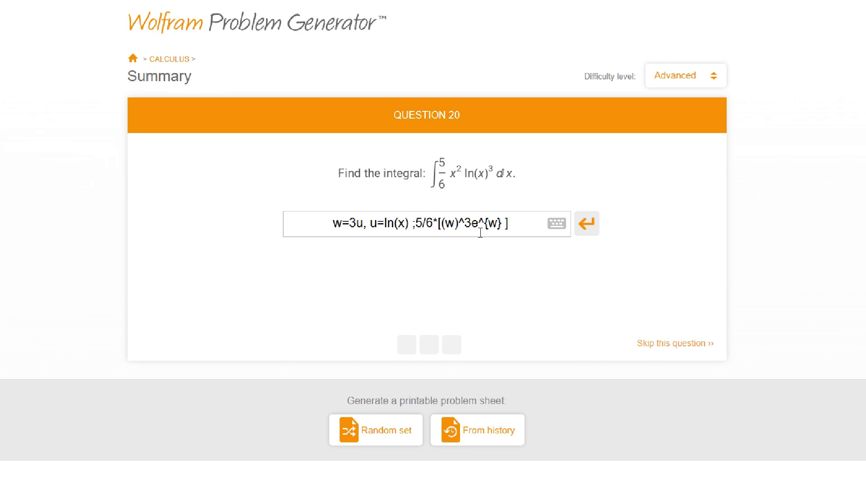
key(BackSpace)
text((x) ;5/()
text(6*27)
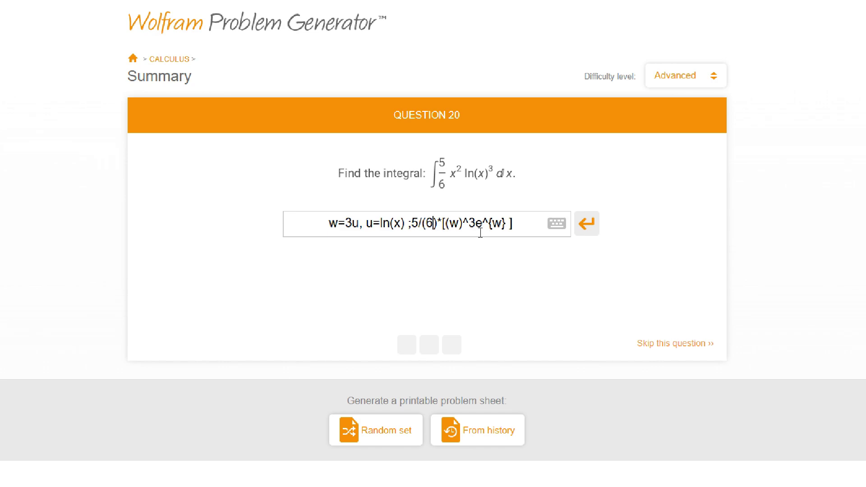
- Enclose (w)^3 in an outer pair of parentheses in front of e^{w}
key(End)
key(Left)
key(Left)
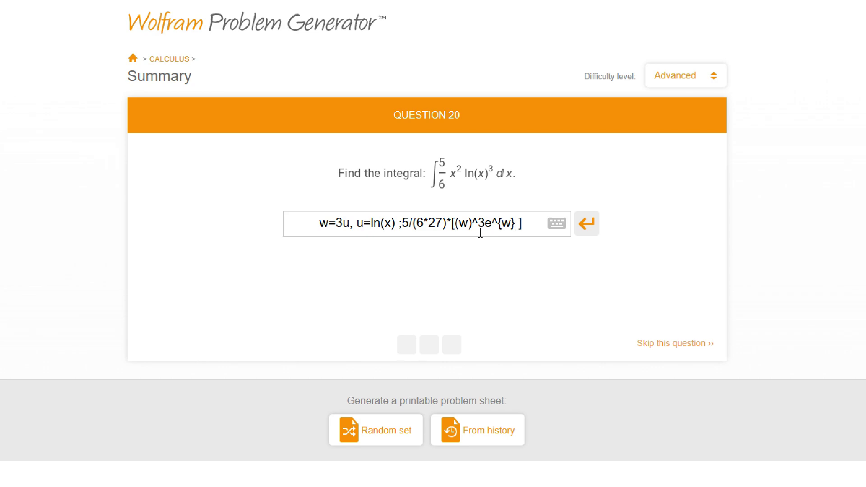
key(Left)
key(Left)
key(Left)
key(Left)
key(Left)
key(Left)
text())
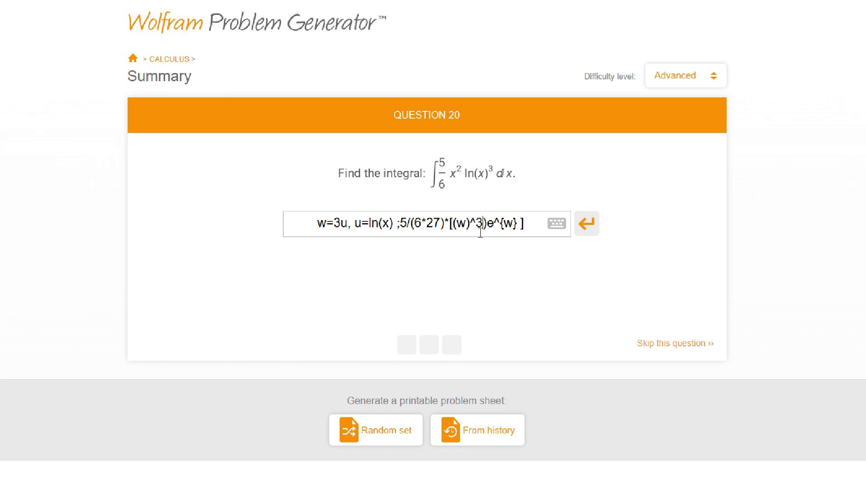
key(Right)
key(Right)
text((w)^3)
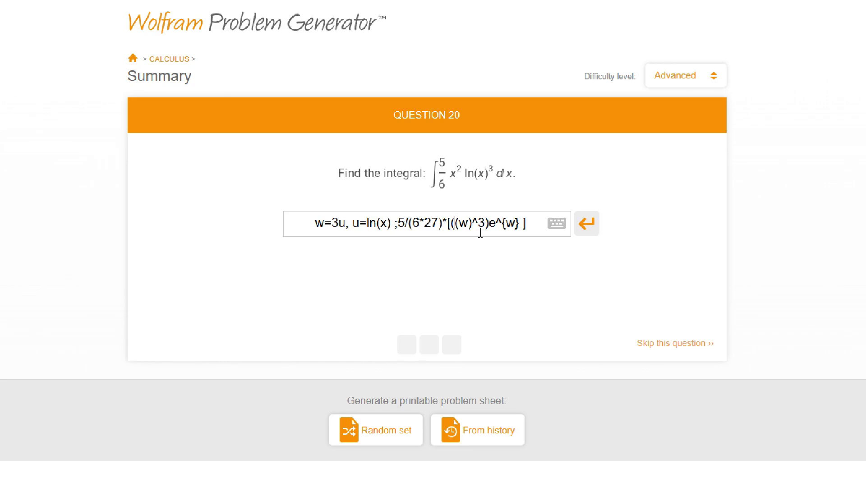
- Extend the polynomial in front of e^{w} with -3w^2+6w-6 after the cubed term
text(-3w62+)
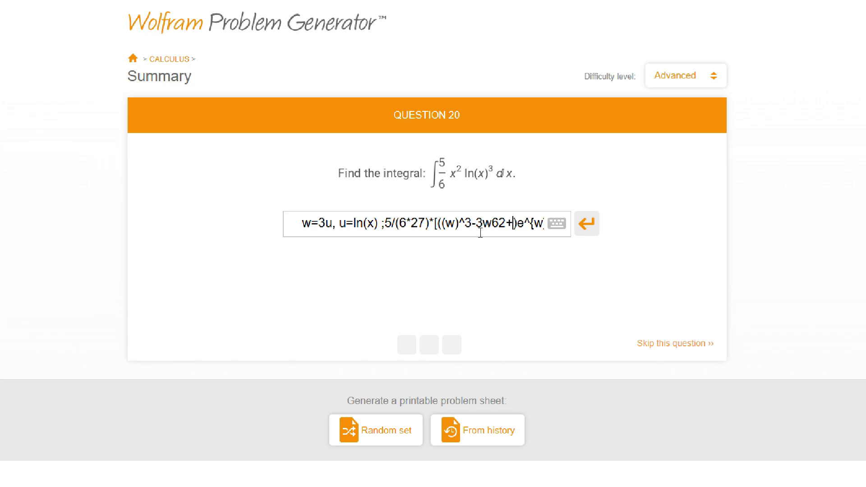
key(BackSpace)
key(BackSpace)
text(^2+)
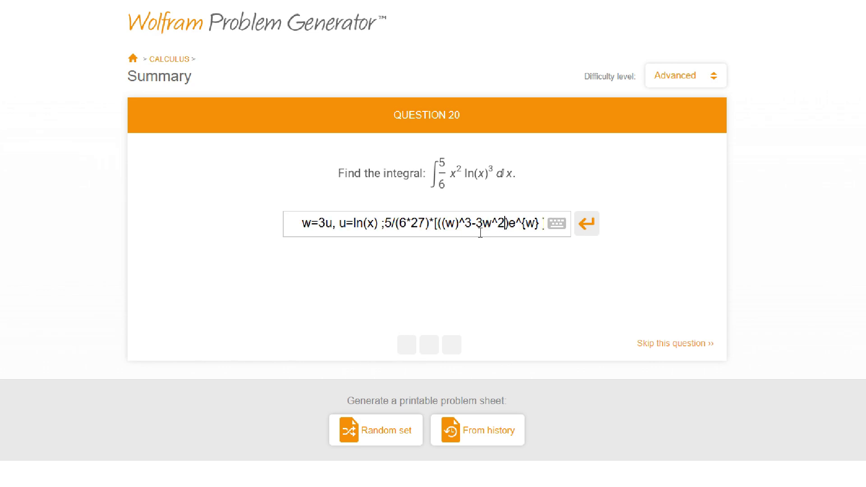
text(6w-6)
- Delete the w=3u note at the start of the entry, leaving its comma
key(Left)
key(Left)
key(Left)
key(Left)
key(Left)
key(Left)
key(Left)
key(Left)
key(Left)
key(Left)
key(Left)
key(Left)
key(Left)
key(Left)
key(Left)
key(shift+Left)
key(shift+Left)
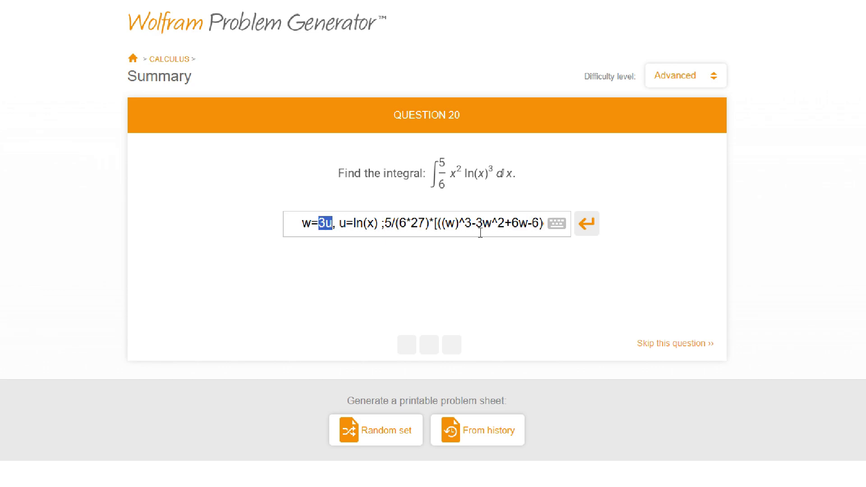
key(BackSpace)
key(BackSpace)
key(BackSpace)
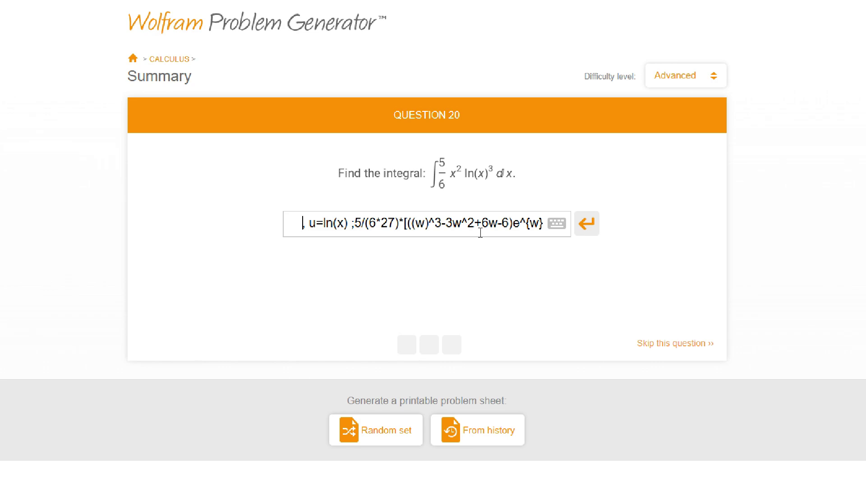
- Insert a factor 3 before ln(x) in the remaining note and copy 3ln(x)
key(Right)
key(Right)
text(3)
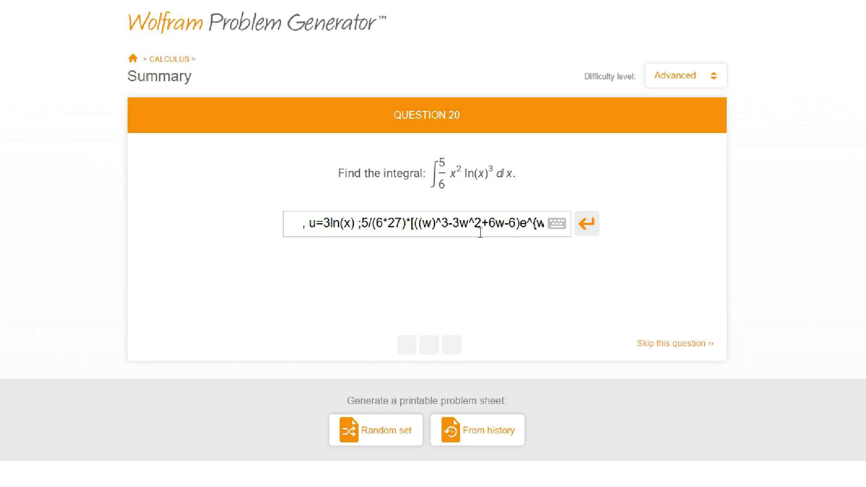
key(shift+Right)
key(shift+Right)
key(shift+Right)
key(shift+Right)
key(shift+Right)
key(shift+Right)
key(ctrl+c)
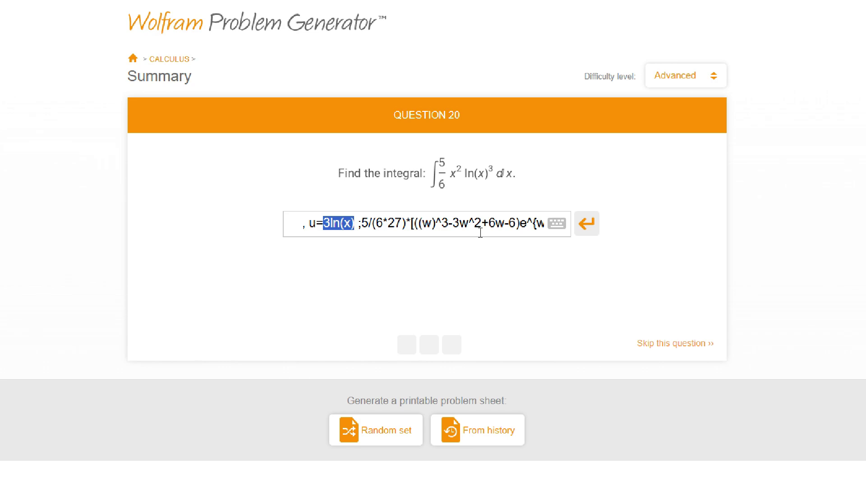
- Delete the remaining substitution note so that the entry starts with 5/(6*27)
key(Delete)
key(Delete)
key(Delete)
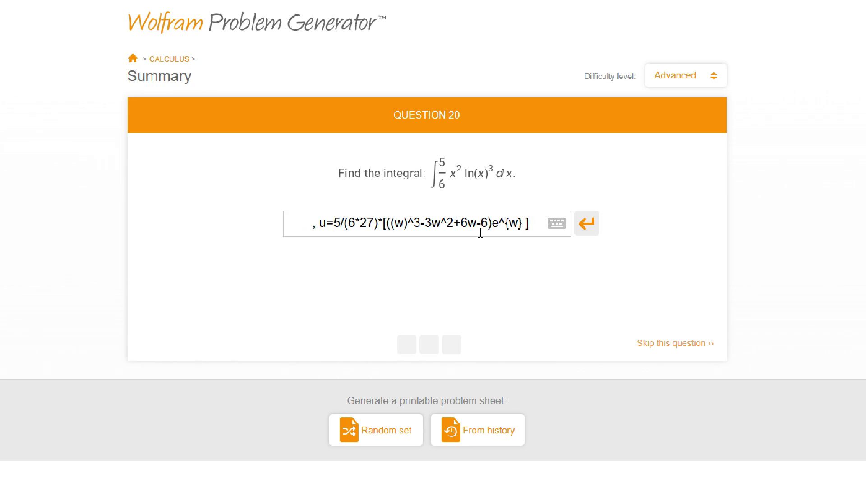
key(BackSpace)
key(BackSpace)
key(BackSpace)
key(BackSpace)
- Replace w in the cubed term with the copied 3ln(x)
key(Right)
key(Right)
key(Right)
key(Right)
key(Right)
key(Right)
key(Right)
key(Right)
key(Right)
key(Right)
key(Right)
key(Right)
key(Right)
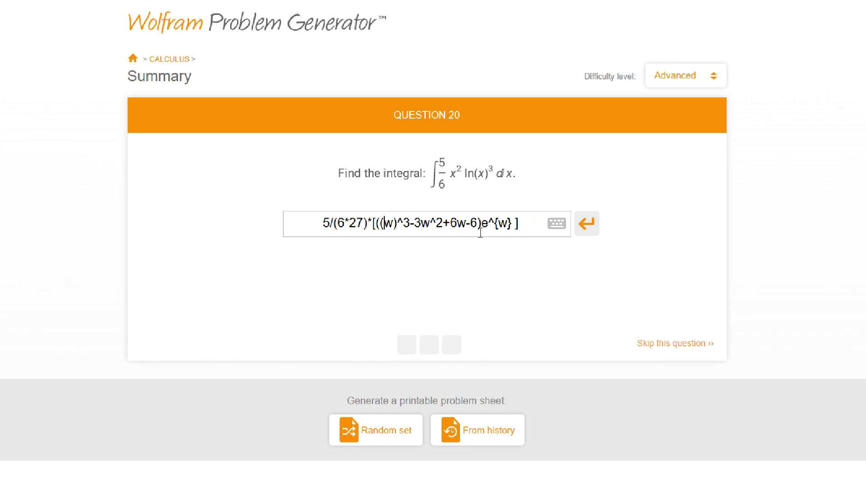
key(BackSpace)
key(ctrl+v)
- Replace w in the squared term with (3ln(x)), giving -3(3ln(x))^2
key(Right)
key(Right)
key(Right)
key(Right)
key(Right)
key(Right)
key(Right)
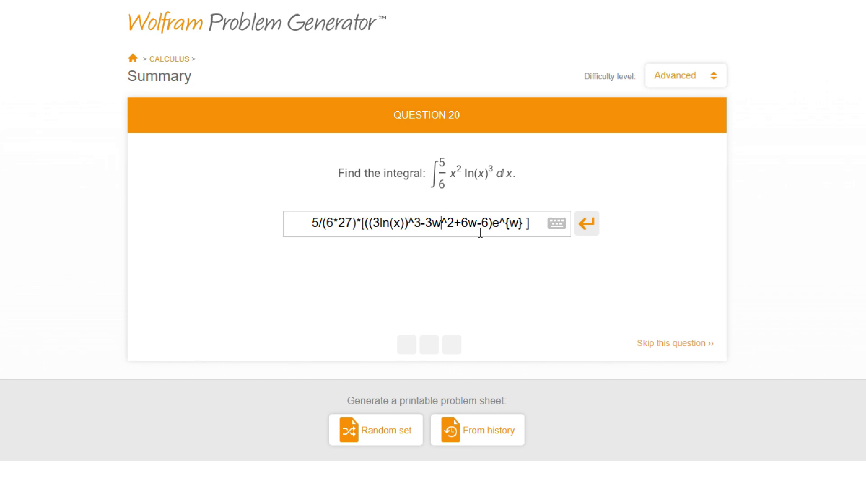
key(BackSpace)
text(()
key(ctrl+v)
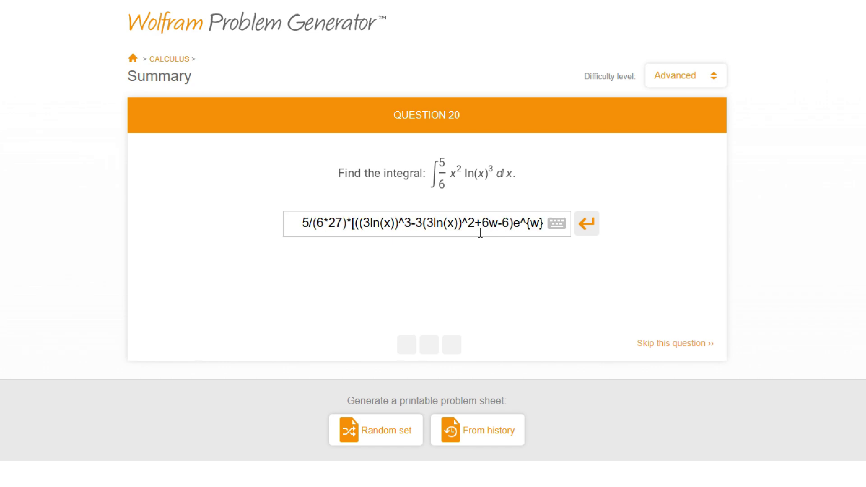
- Replace w in the linear term with (3ln(x)), giving +6(3ln(x))
key(Right)
key(Right)
key(Right)
key(Right)
key(Right)
key(BackSpace)
text(())
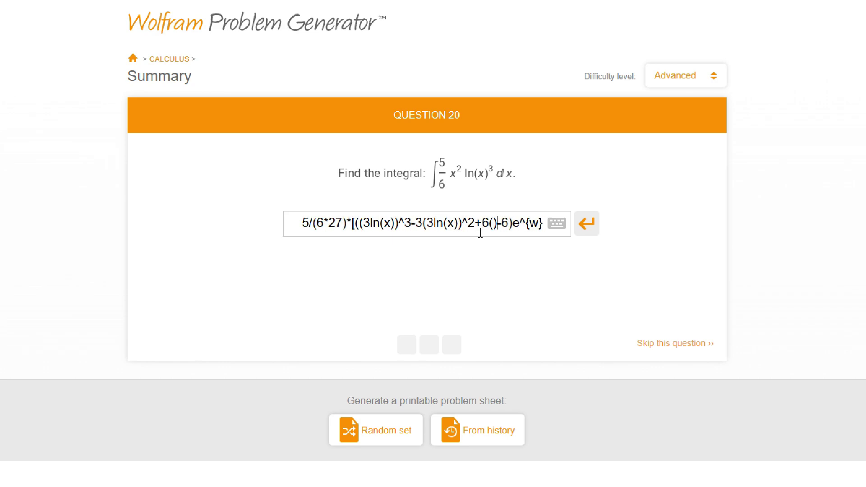
key(ctrl+v)
- Replace the exponent w of e with the copied 3ln(x)
key(Right)
key(Right)
key(Right)
key(Right)
key(Right)
key(Right)
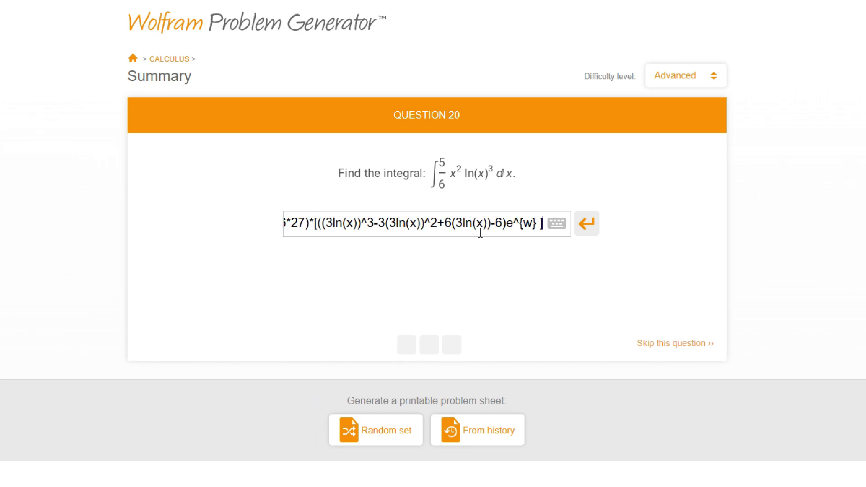
key(BackSpace)
key(ctrl+v)
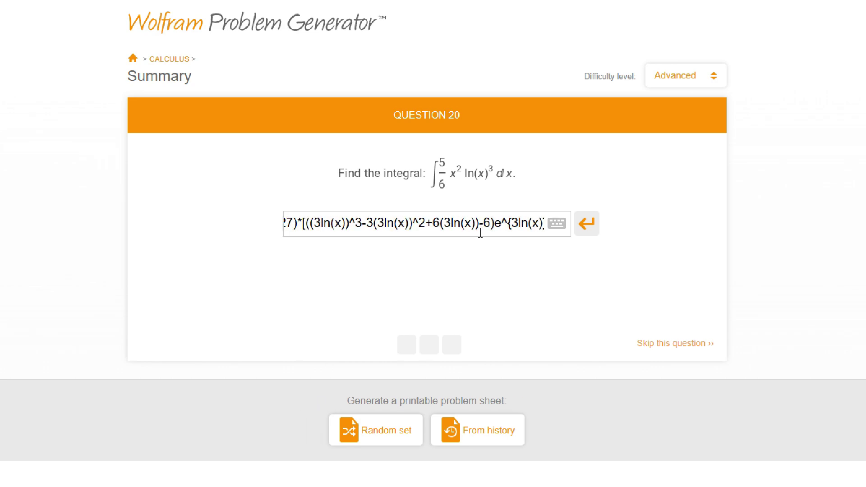
- Add the integration constant +C after the closing bracket and submit the answer
key(Right)
key(Right)
key(Right)
text(+C)
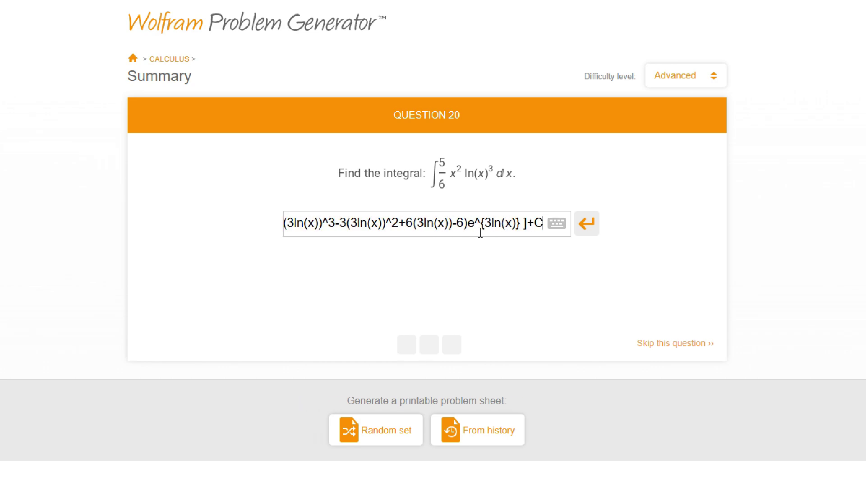
key(Return)
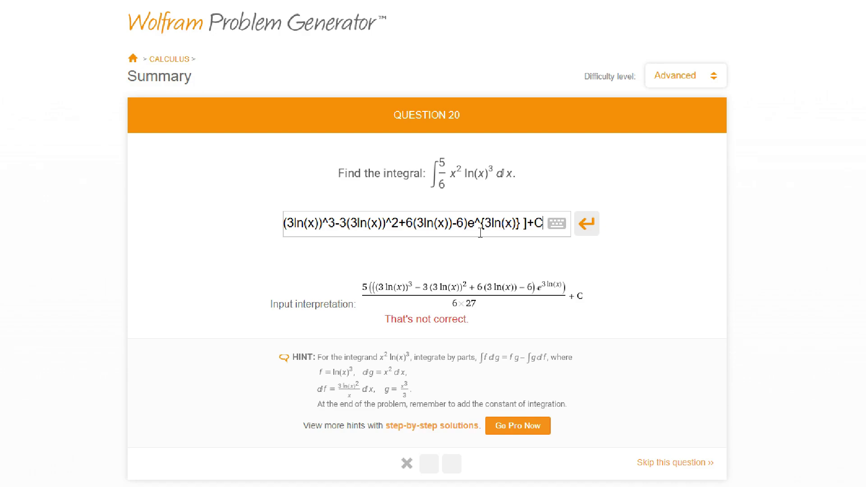
- Skip the 5/6 x² ln(x)³ question and move on to question 22
click(671, 463)
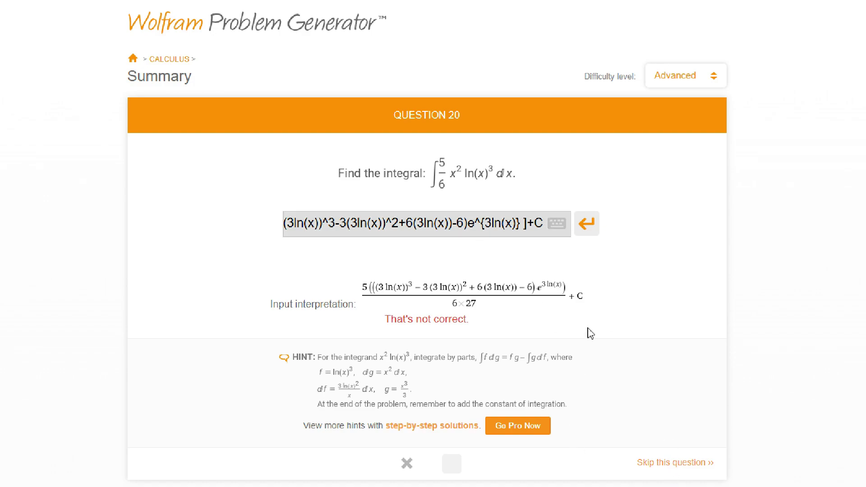
click(686, 463)
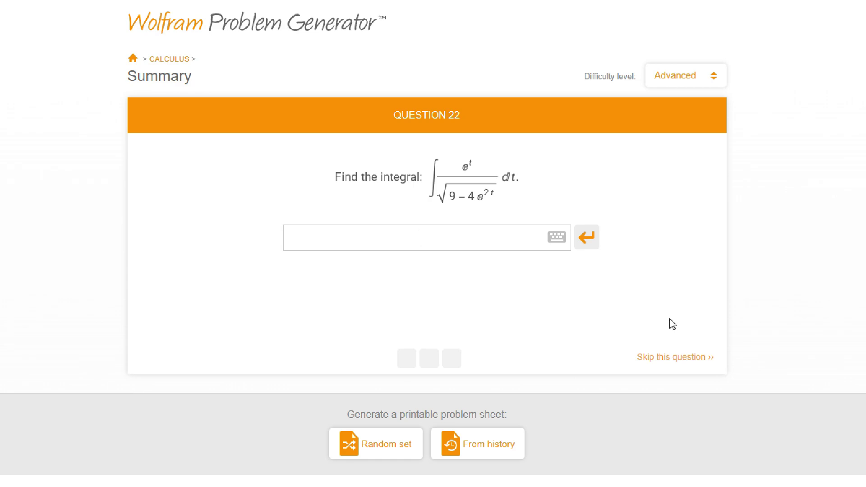
- Submit arcsin(2e^t/3)+C as the integral of e^t / √(9 − 4e^{2t})
text(arcsin())
key(Home)
key(End)
key(Left)
text(e^t)
key(Left)
text(2)
key(End)
key(Left)
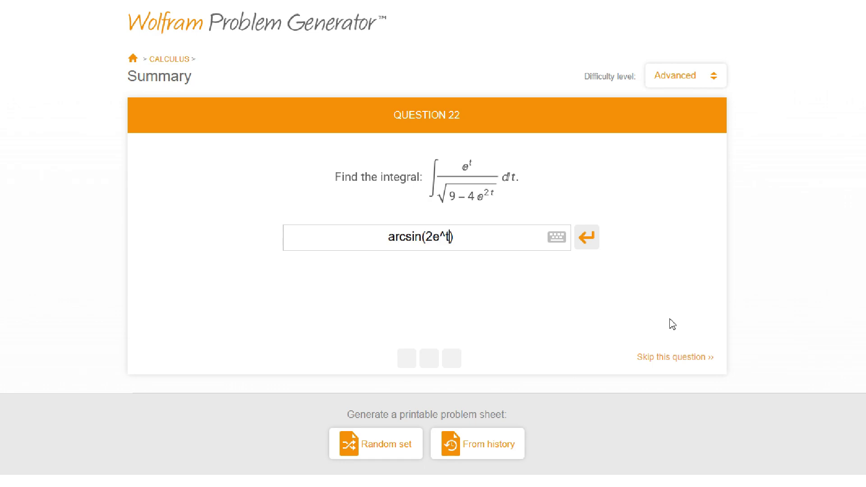
text(/3)+C)
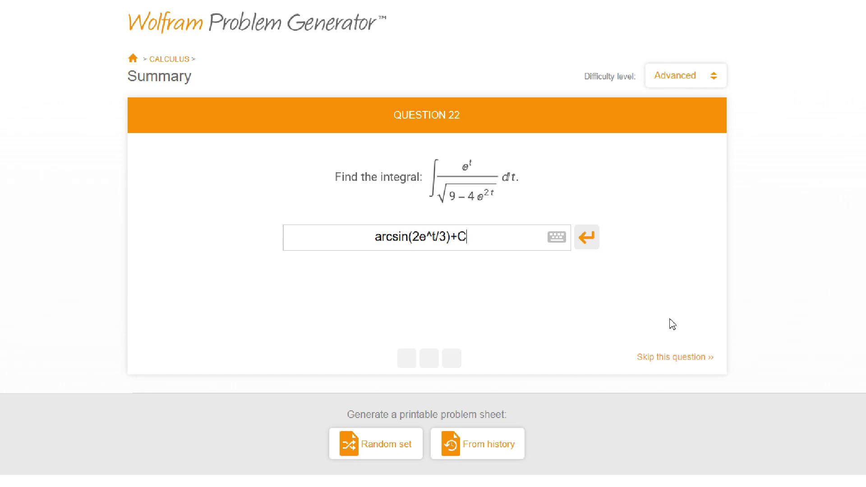
key(Return)
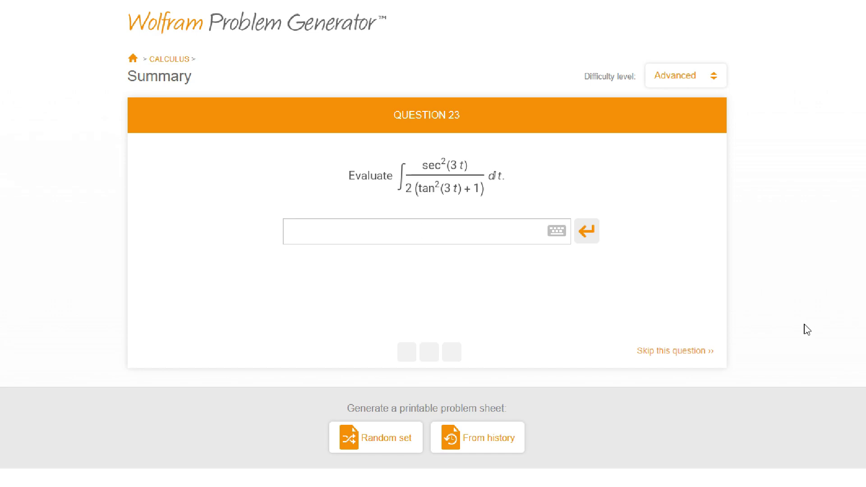
text(kjnkjn)
key(BackSpace)
key(BackSpace)
key(BackSpace)
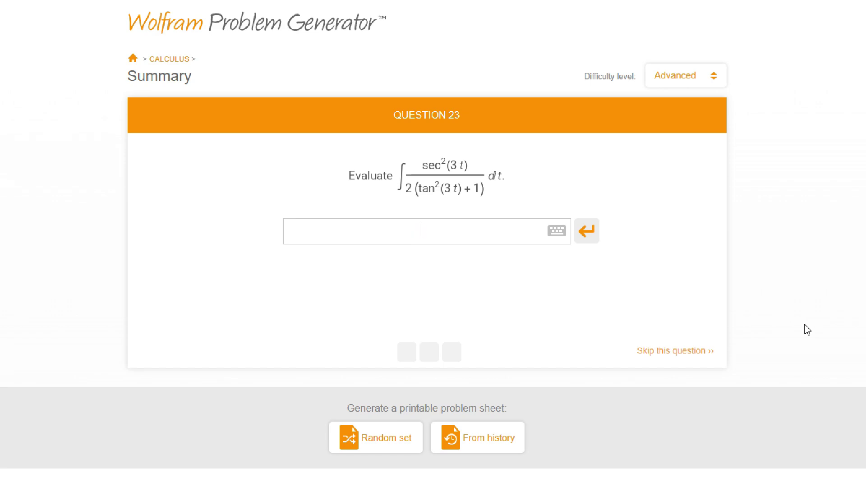